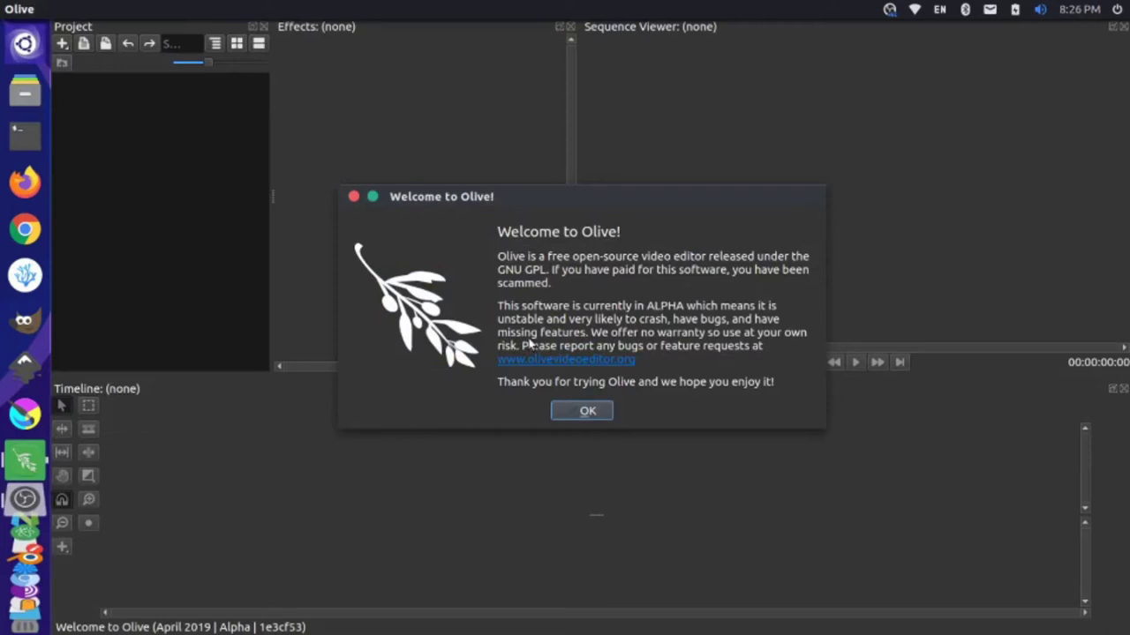
Open a browser and go to the pexels.com/videos page.
click(24, 182)
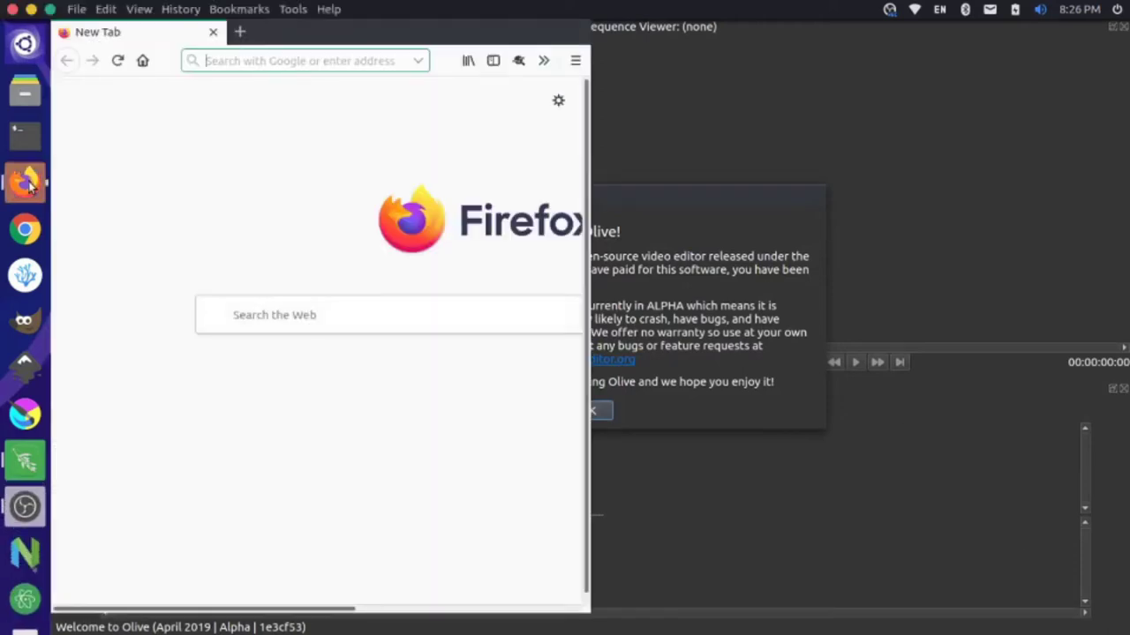
text(pexels.com)
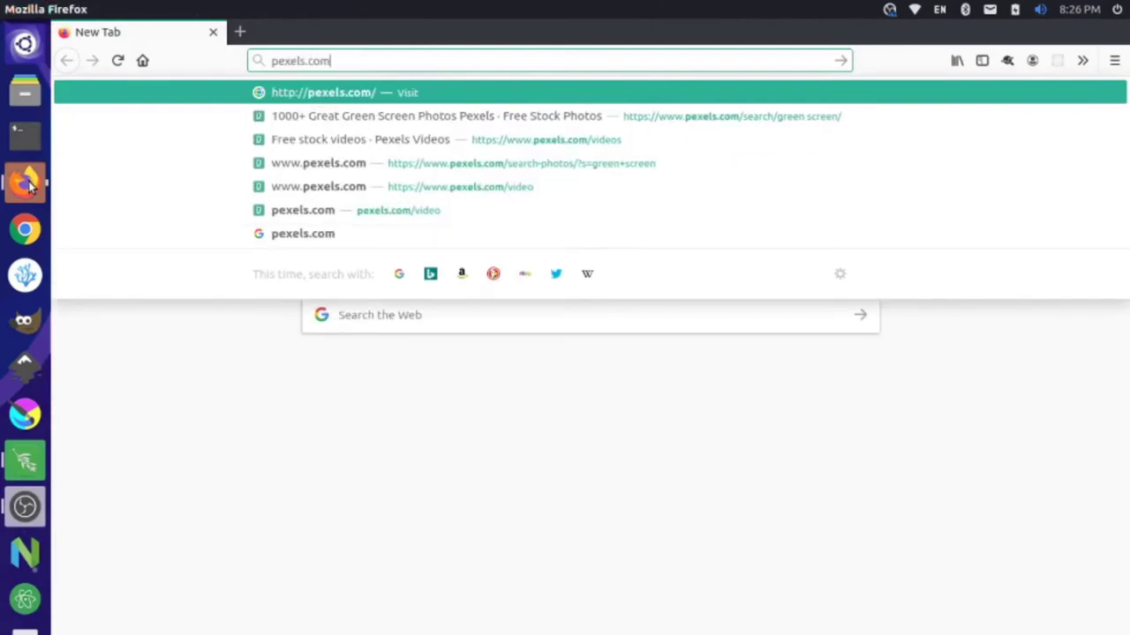
key(Return)
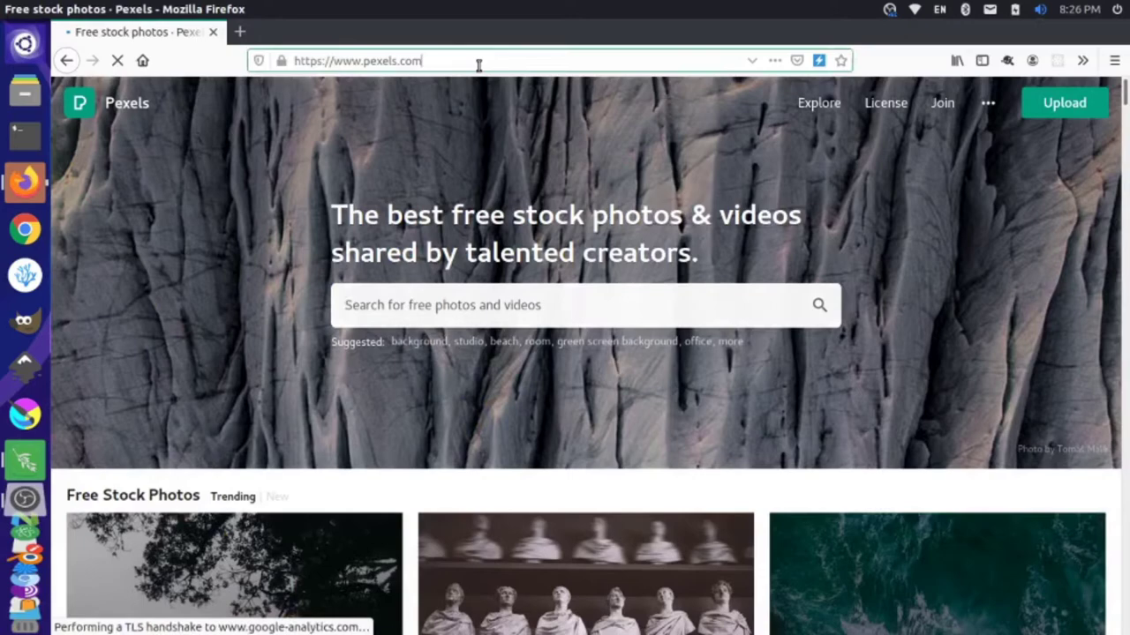
text(/video)
key(Return)
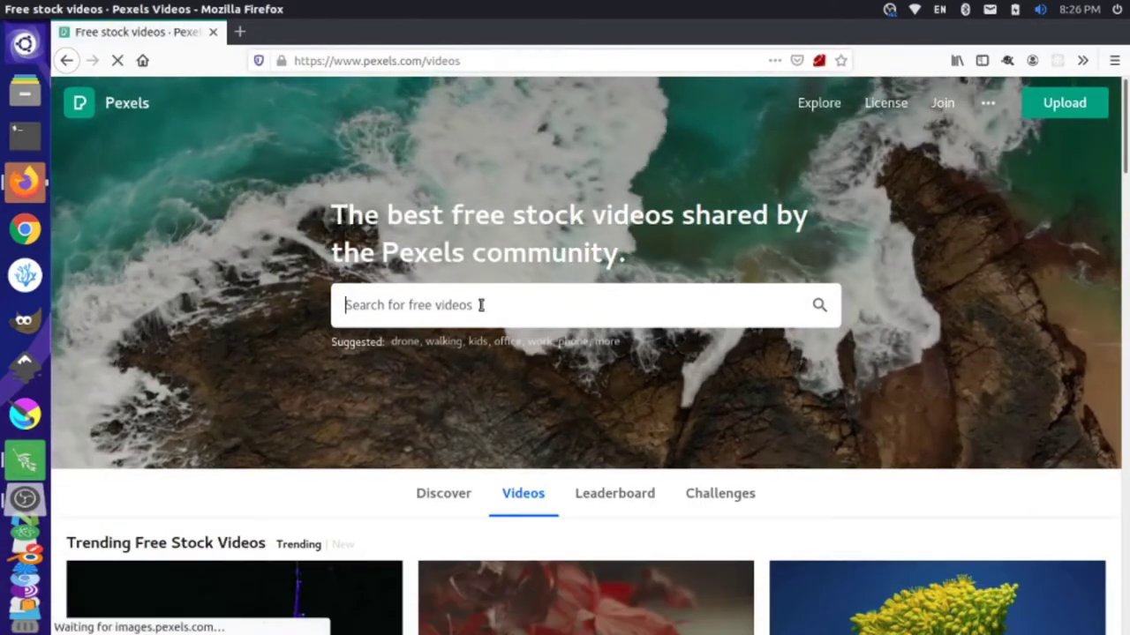
Search Pexels videos for 'green screen' and browse the results.
text(sc)
key(BackSpace)
key(BackSpace)
text(g)
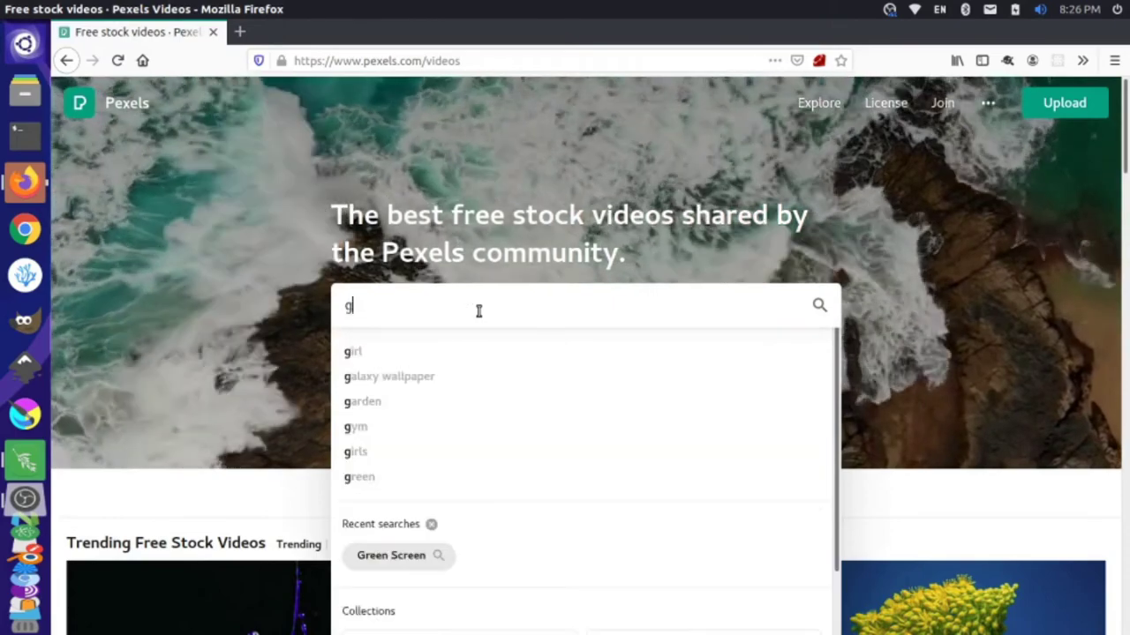
text(reen screen)
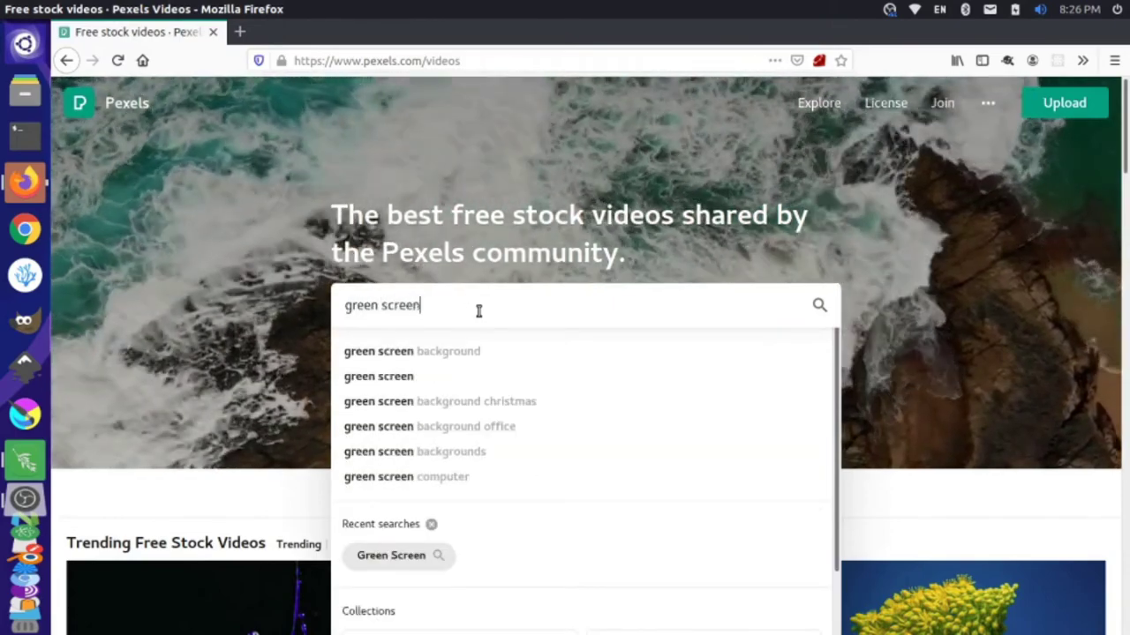
key(Return)
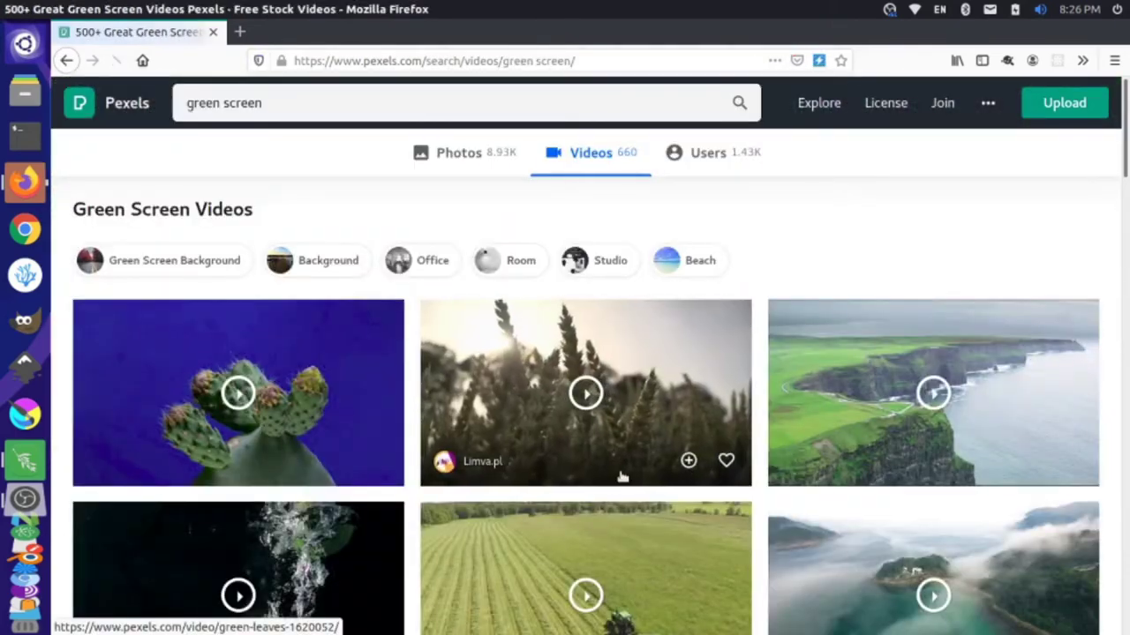
scroll(713, 539, down, 10)
scroll(713, 538, down, 15)
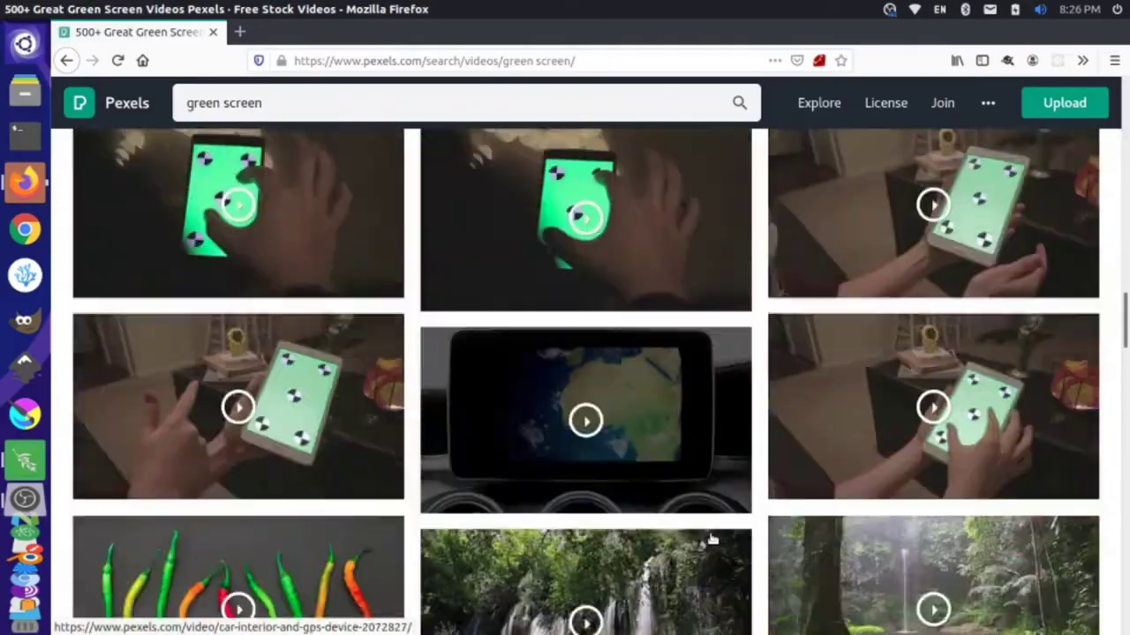
scroll(713, 539, down, 10)
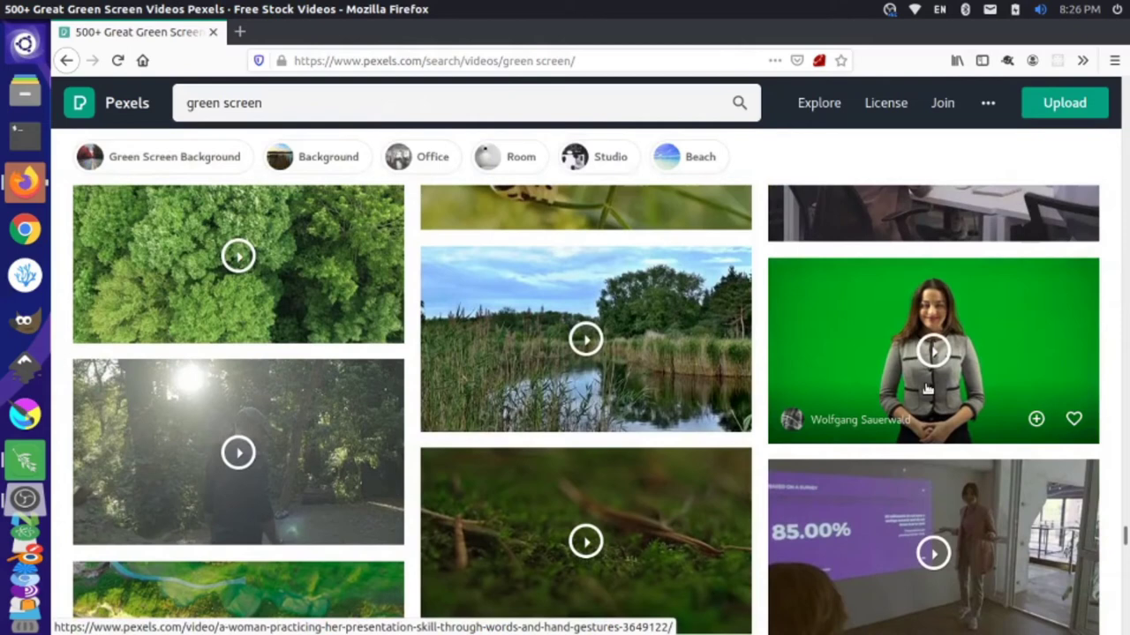
Download the green-screen presenter video as video.mp4 and dismiss the thank-you message.
click(990, 345)
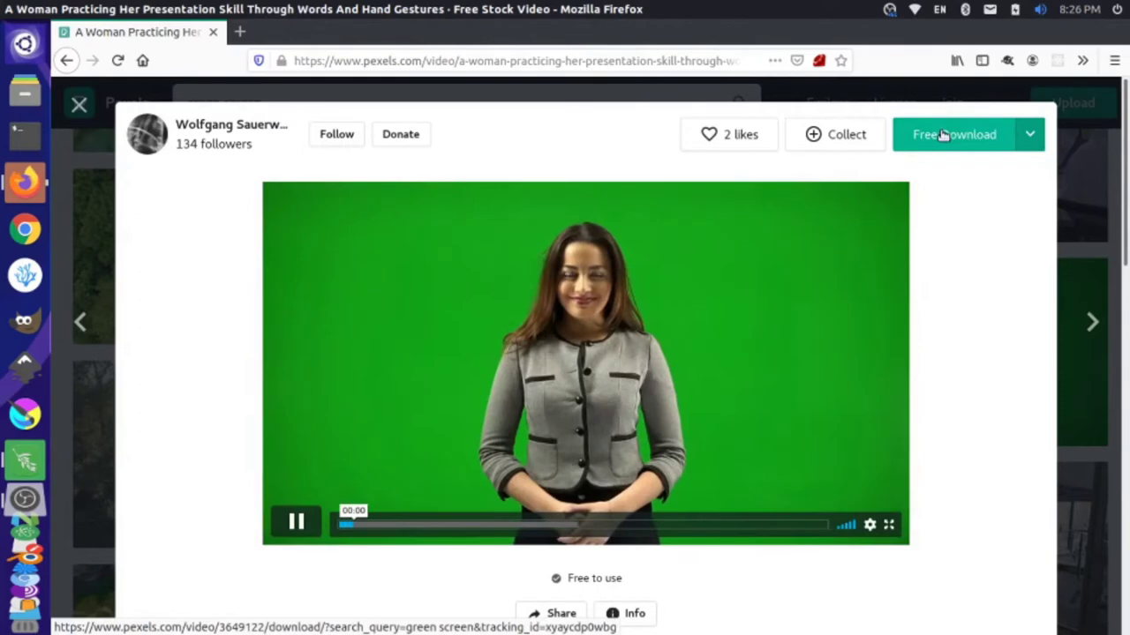
click(943, 134)
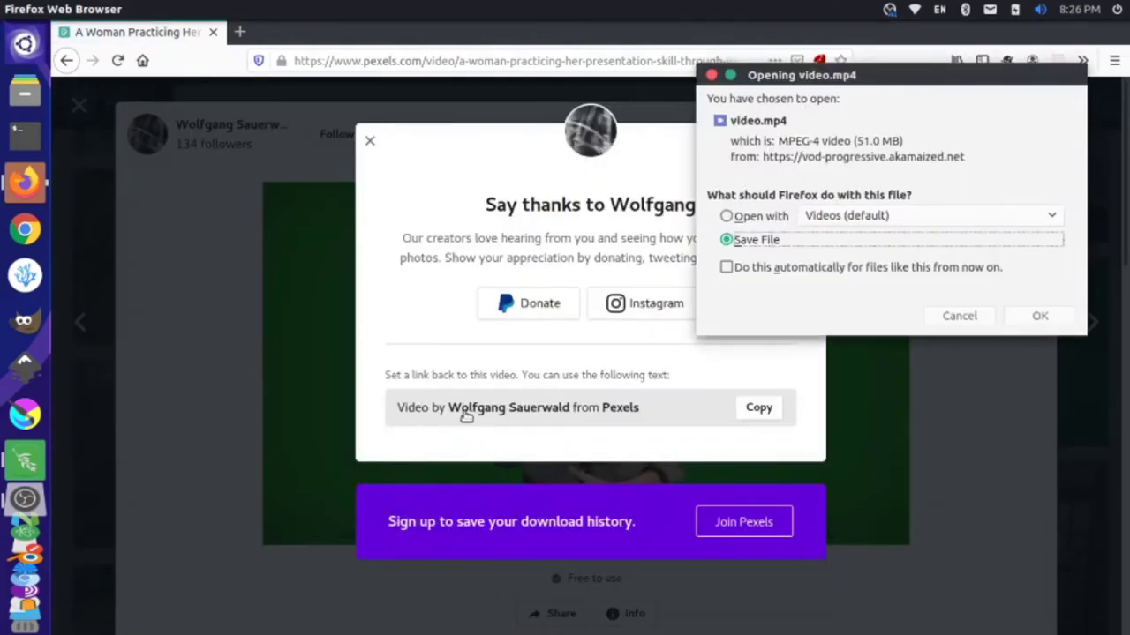
click(1042, 316)
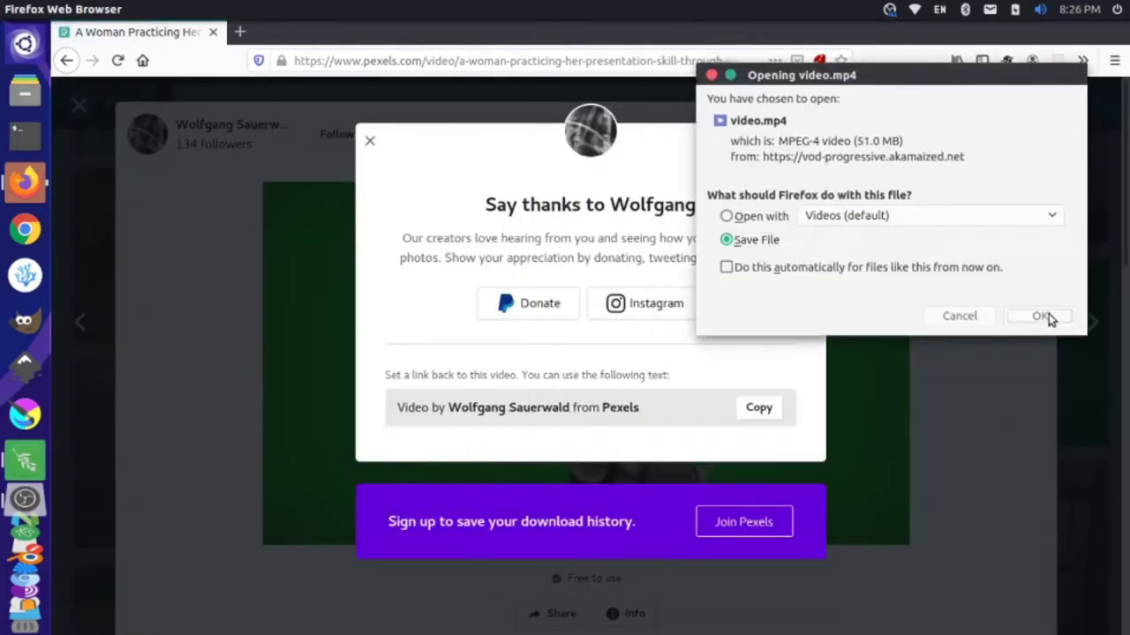
click(370, 143)
Return to the results and search Pexels videos for 'office'.
click(79, 107)
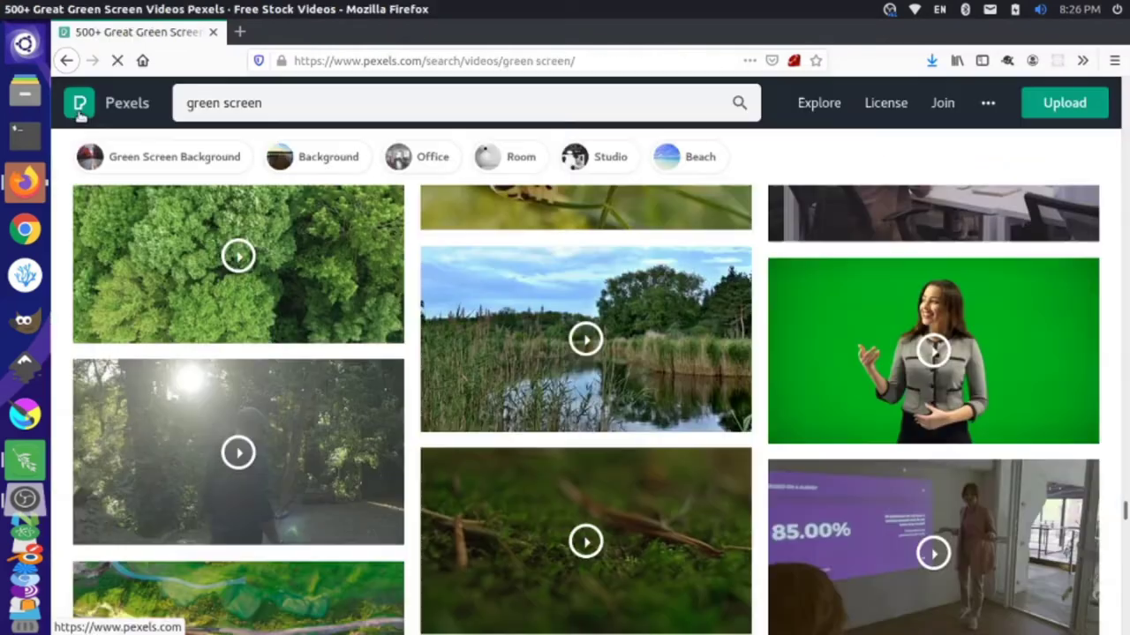
click(361, 107)
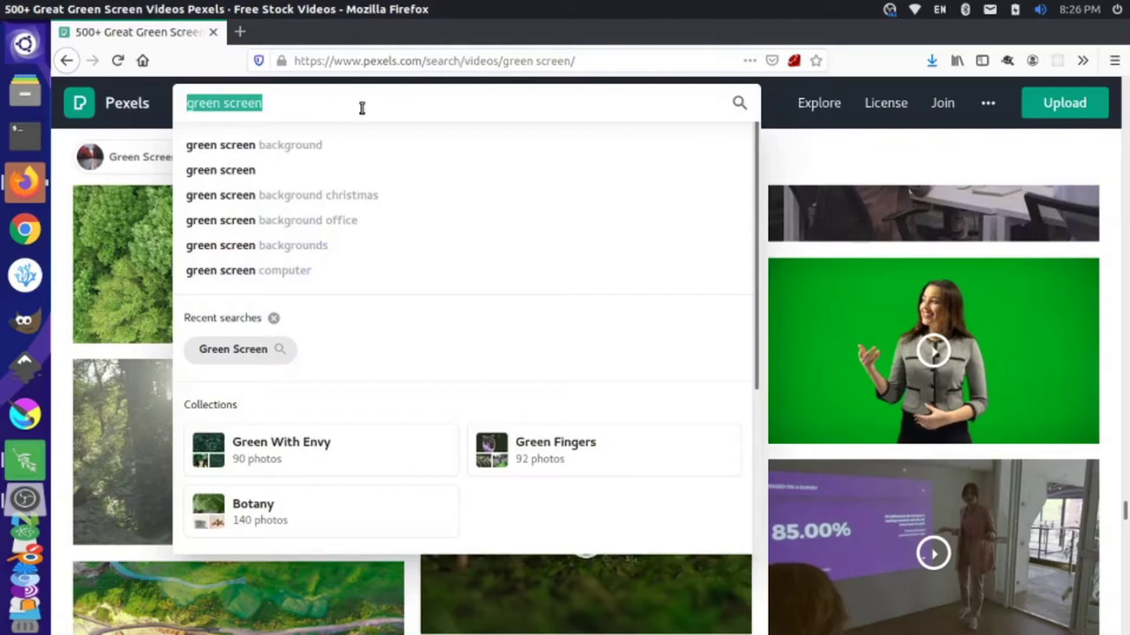
text(office)
key(Return)
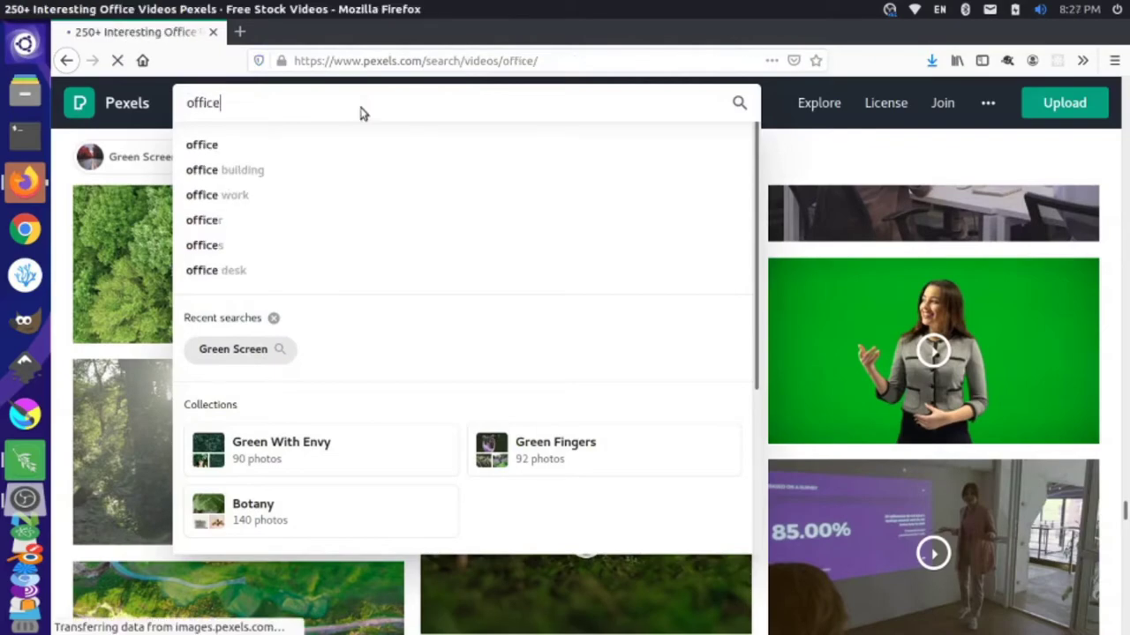
mouse_move(494, 470)
scroll(495, 471, down, 3)
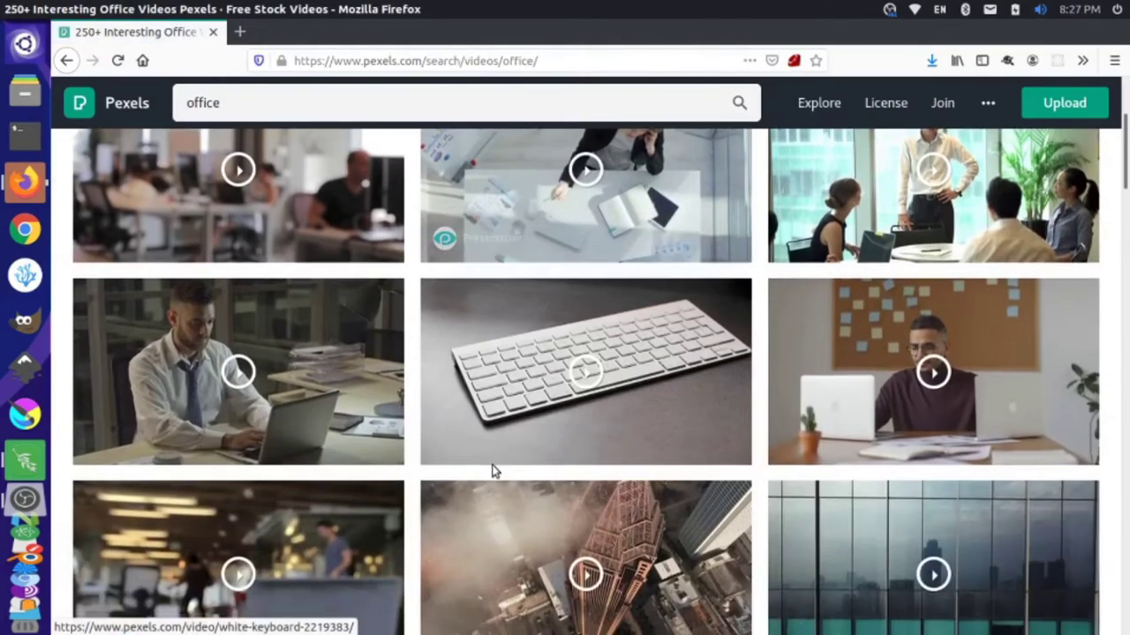
scroll(494, 470, up, 3)
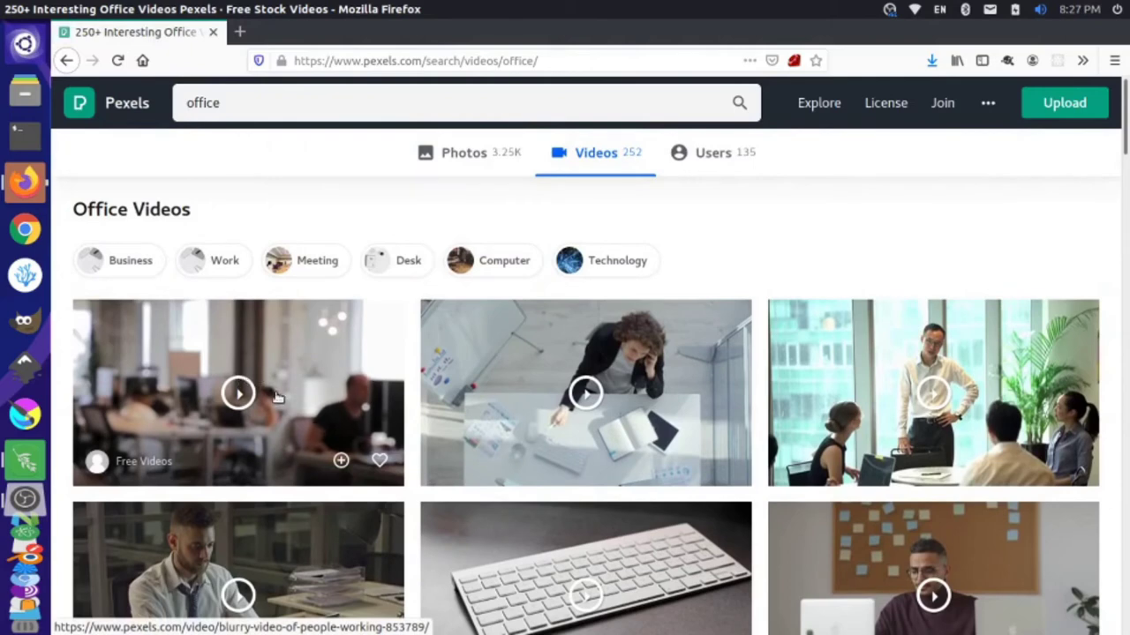
Download 'Blurry Video Of People Working' as an MP4 and close the promotional popup.
click(337, 378)
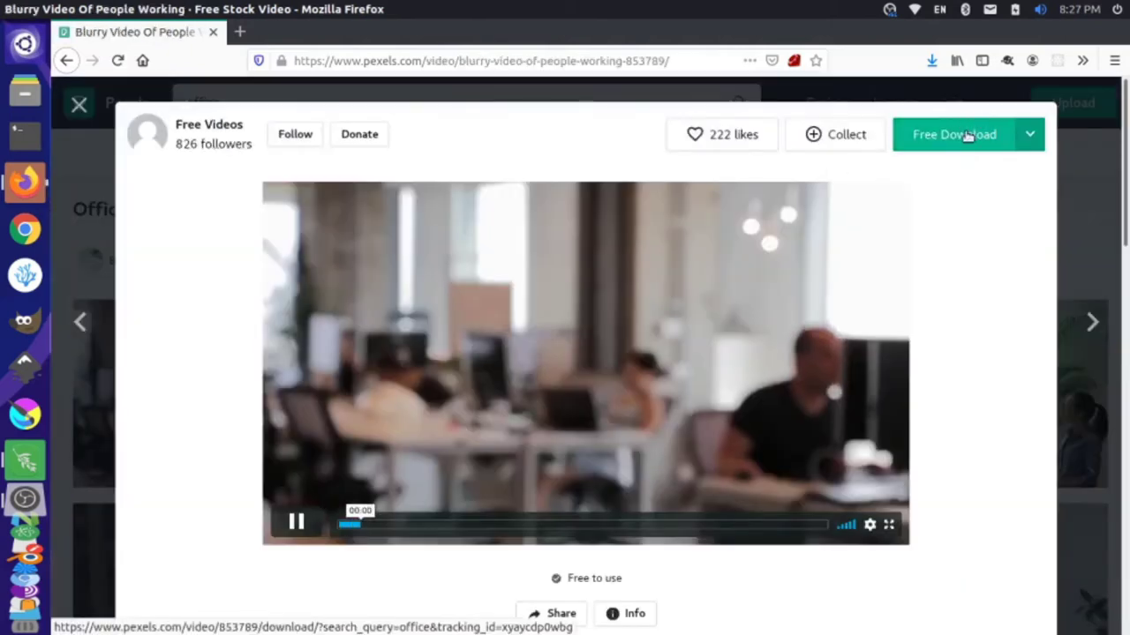
click(968, 134)
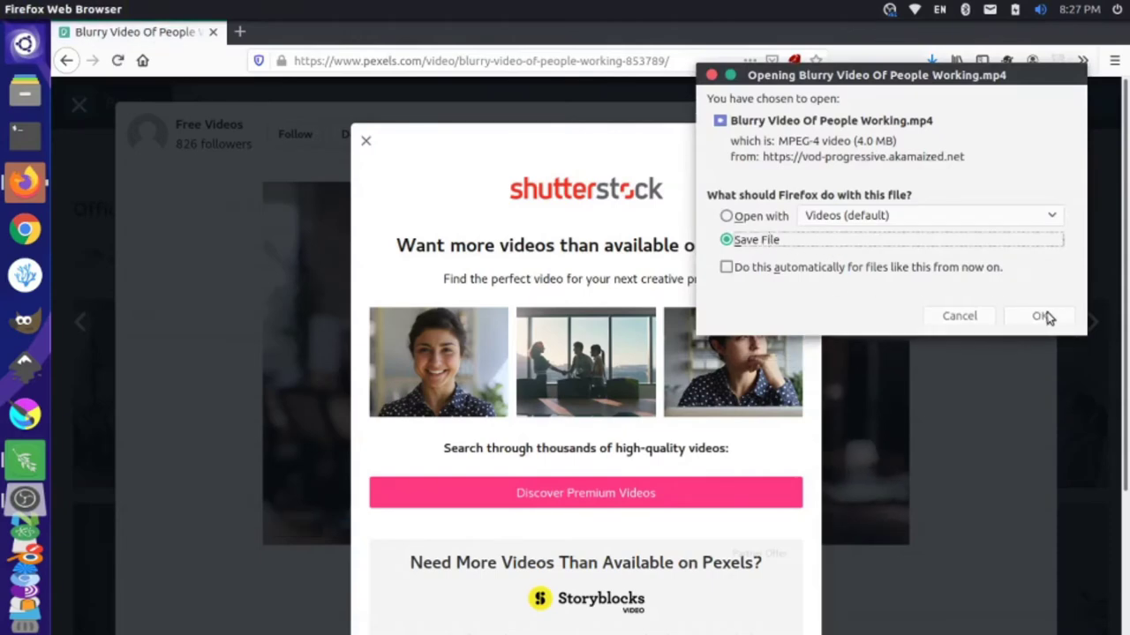
click(1042, 316)
click(365, 141)
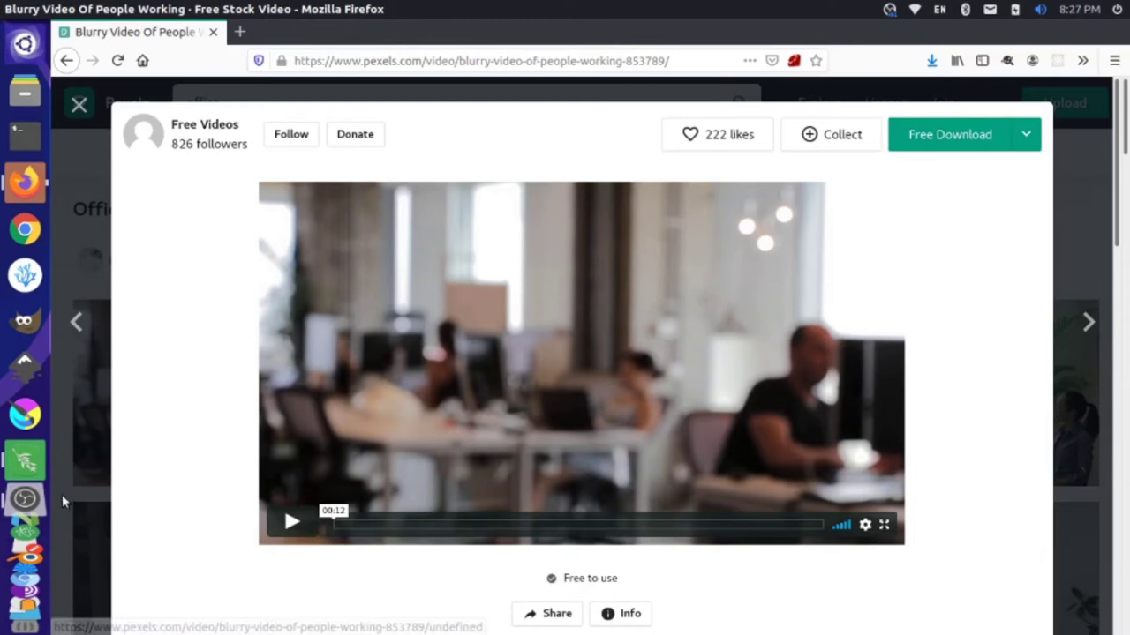
In Olive, dismiss the welcome message and open Import media on Downloads, selecting video.mp4.
key(alt+Tab)
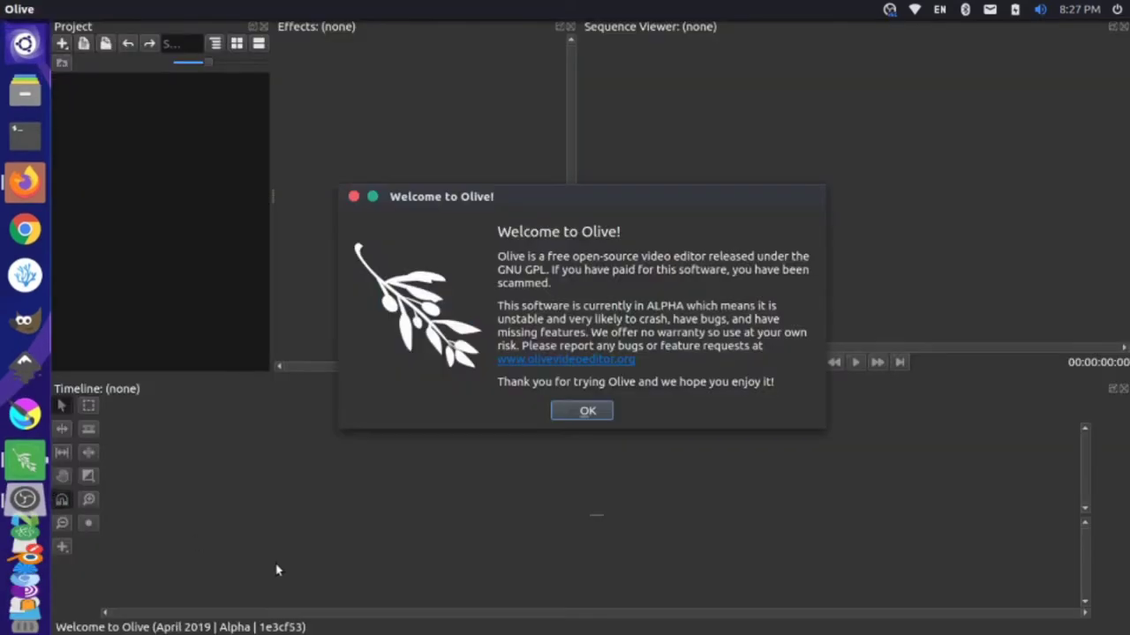
click(588, 412)
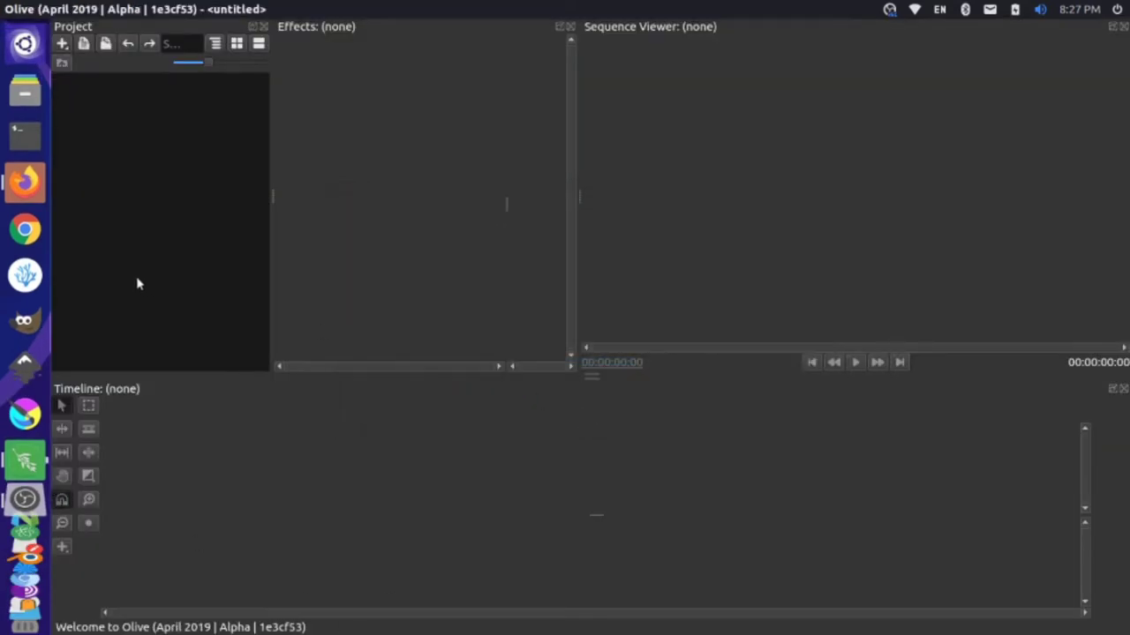
right_click(152, 130)
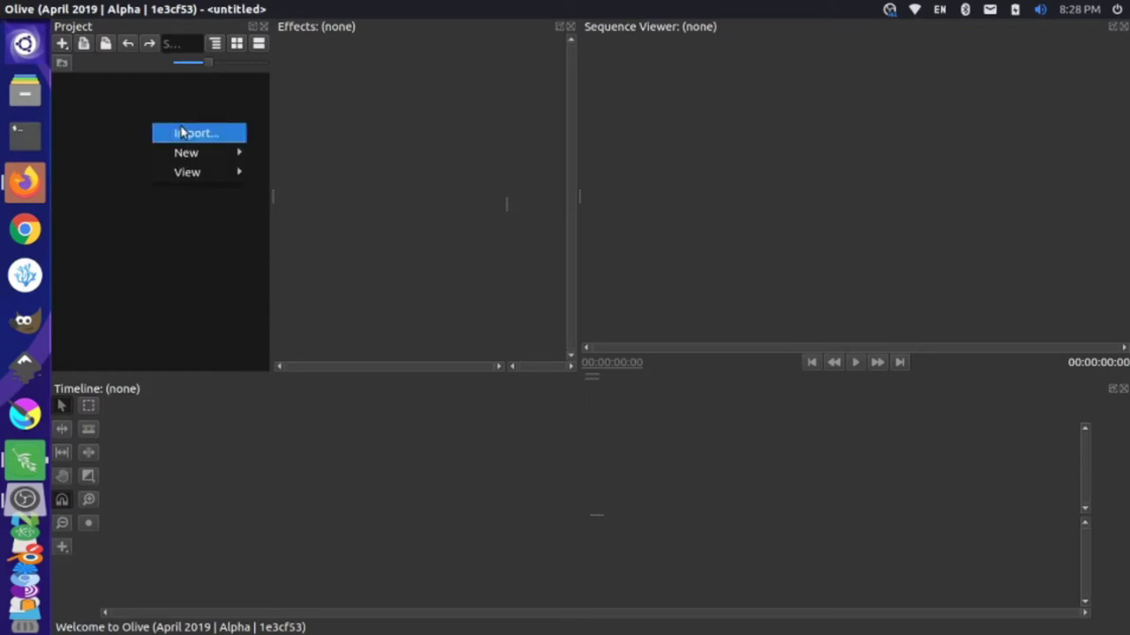
click(182, 132)
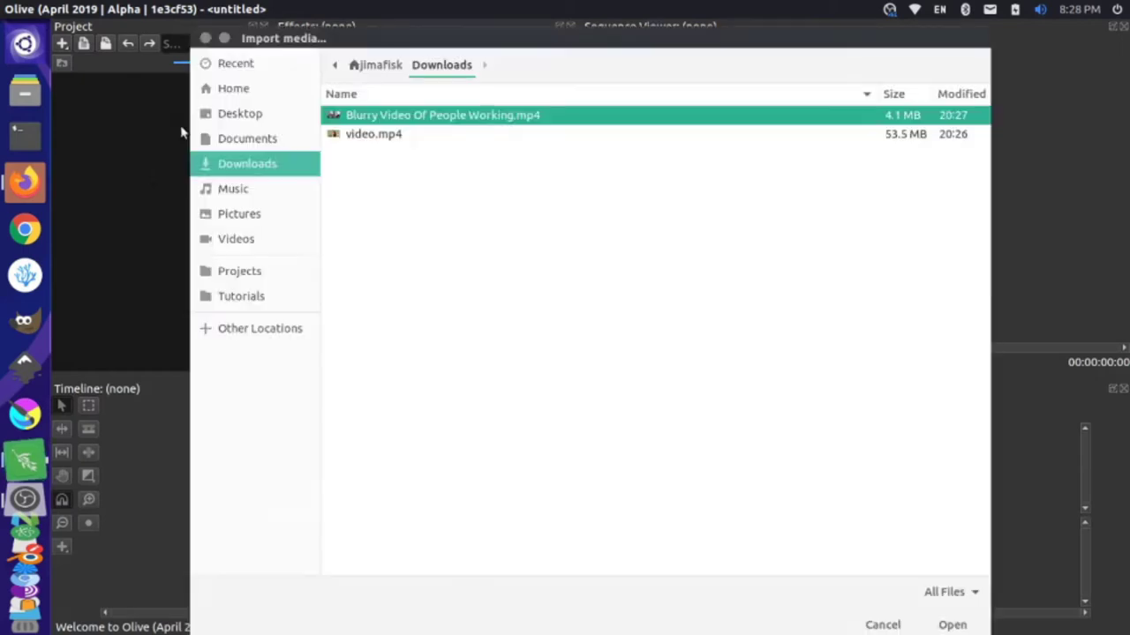
shift+click(367, 137)
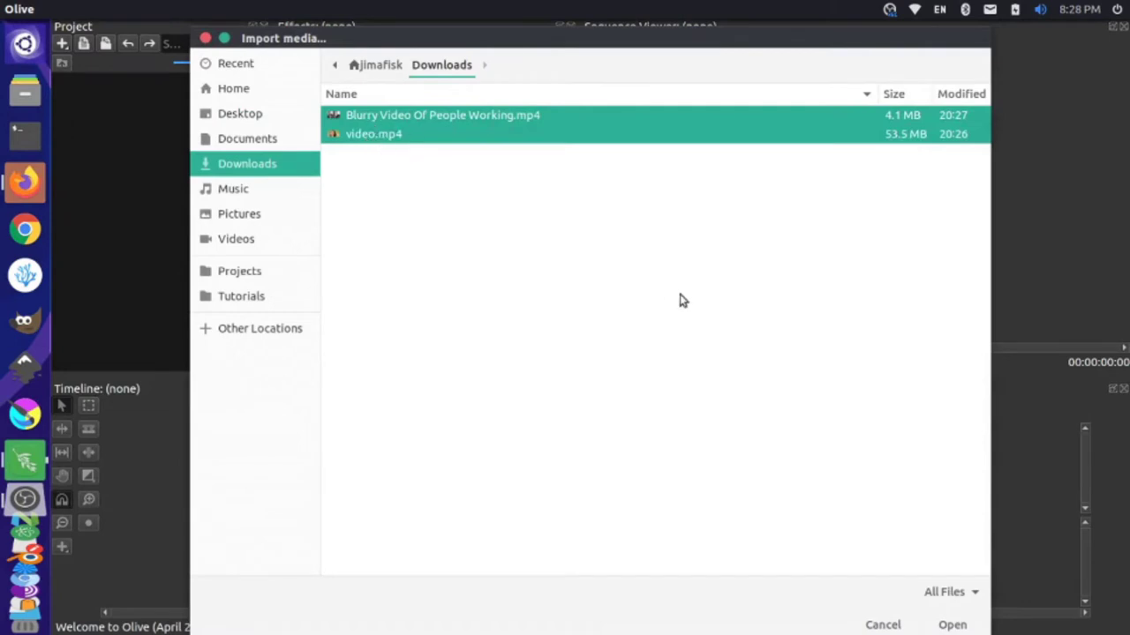
Import both clips, place them in a new sequence, and move the playhead to 00:00:13:20.
click(950, 625)
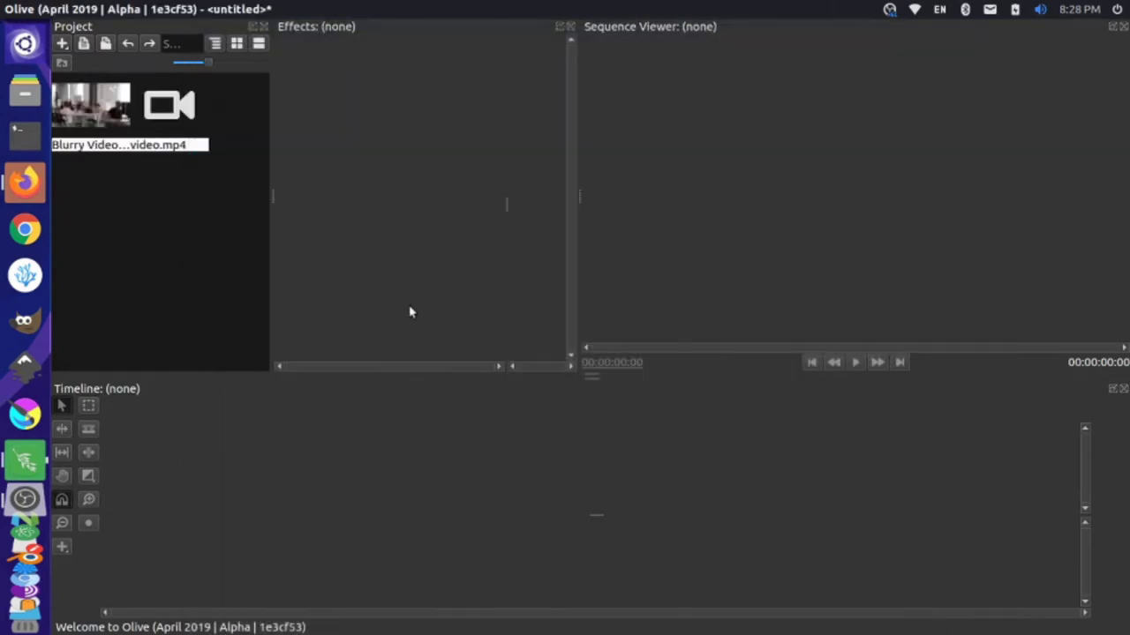
drag(181, 168, 176, 466)
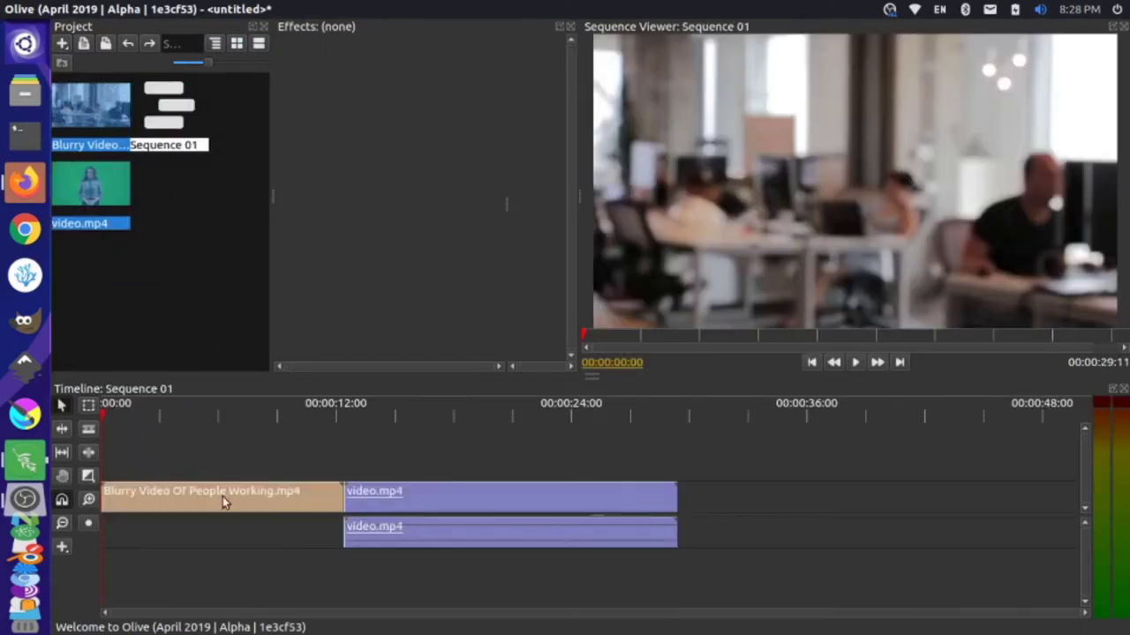
drag(188, 420, 369, 429)
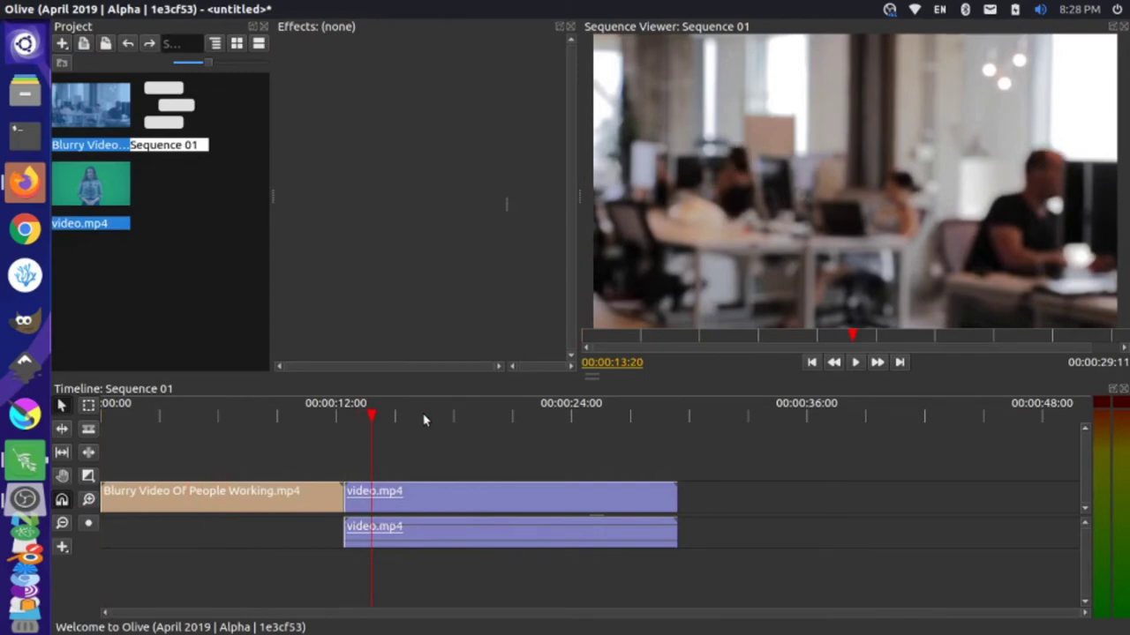
Set the video.mp4 clip's Transform Scale to exactly 50.
click(419, 496)
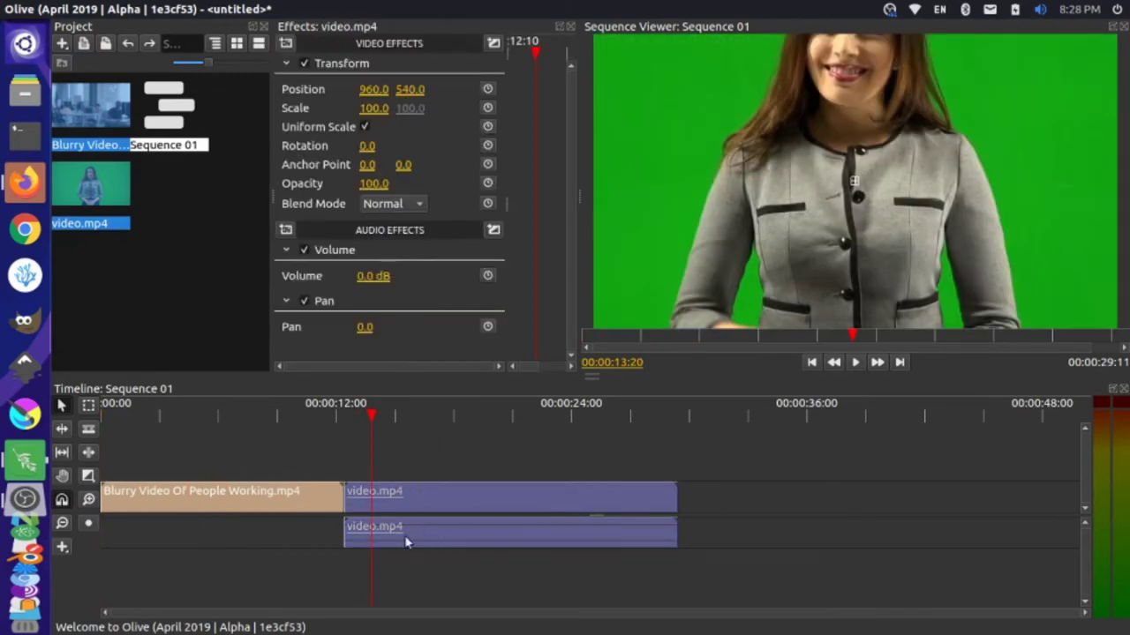
mouse_move(375, 108)
mouse_down()
mouse_move(318, 108)
mouse_move(382, 108)
mouse_up()
click(371, 109)
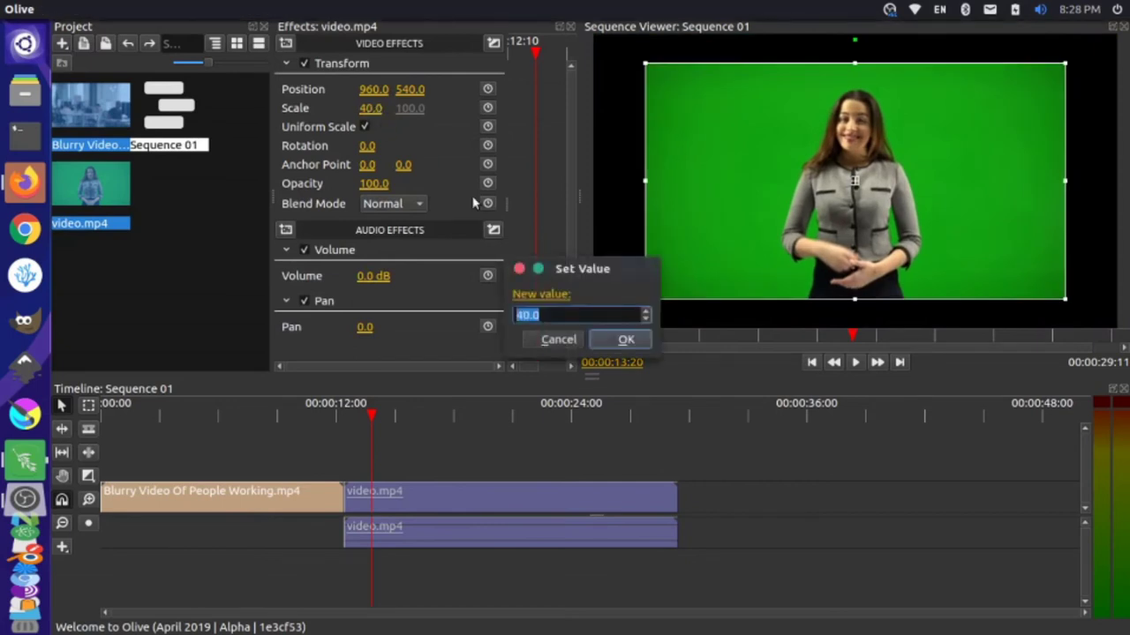
text(50)
click(625, 339)
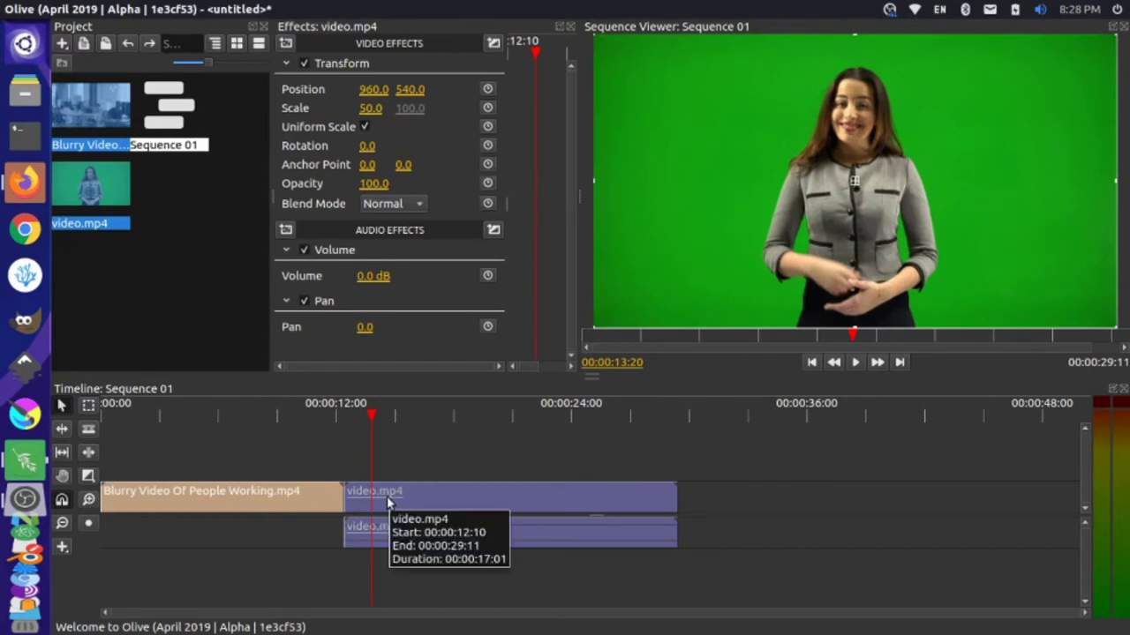
Move video.mp4 above the office clip at 00:00:00:00 and delete its audio clip.
drag(388, 503, 125, 469)
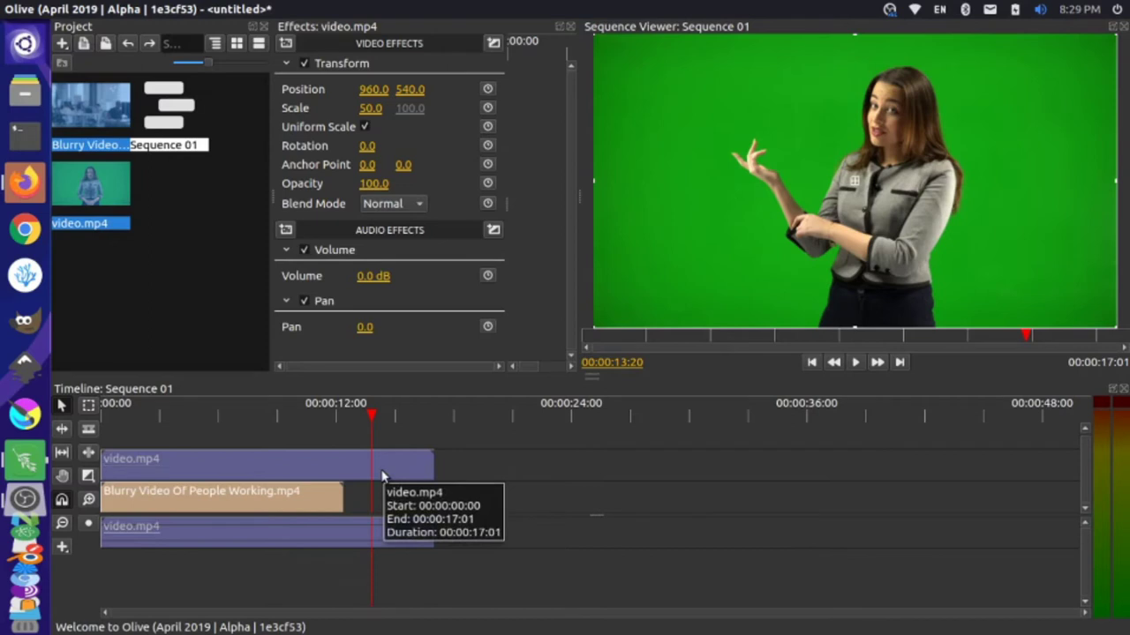
click(455, 531)
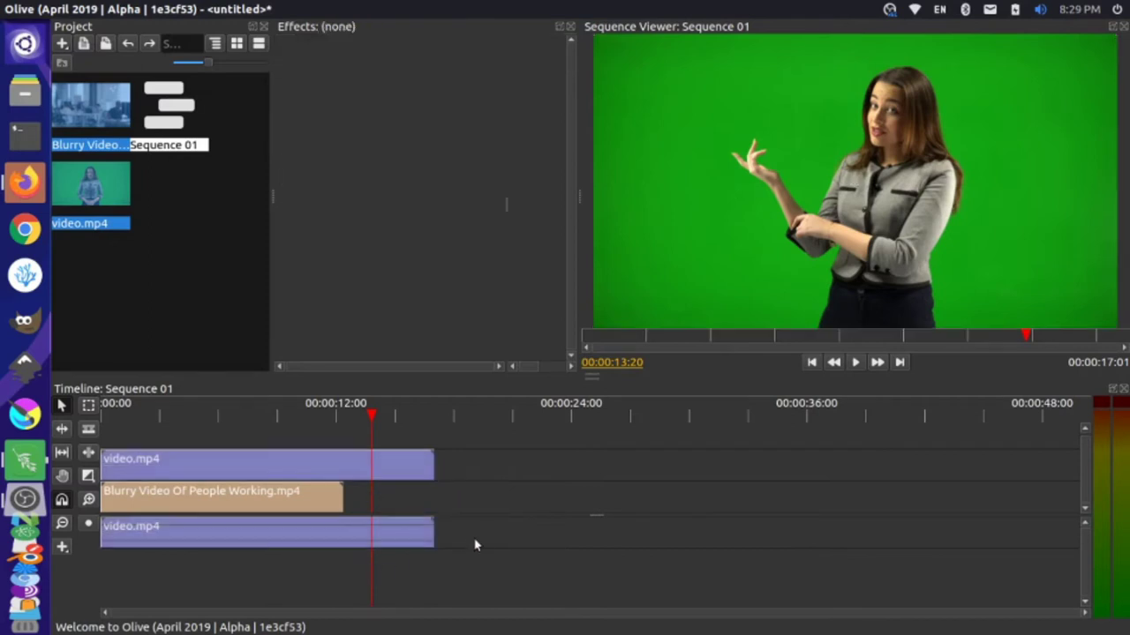
click(412, 535)
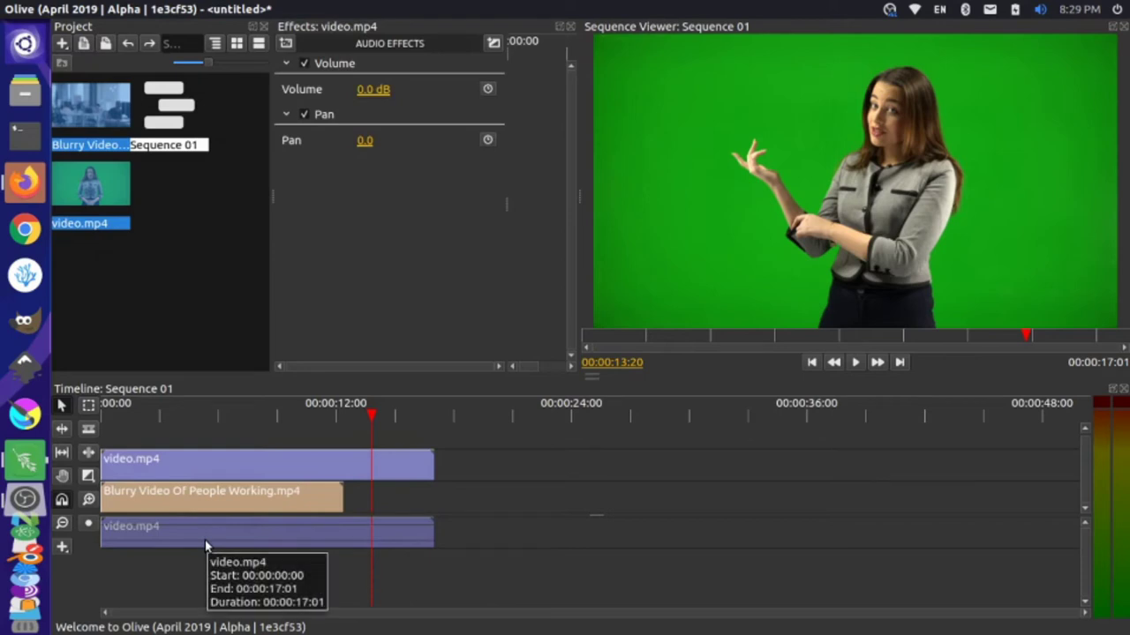
key(Delete)
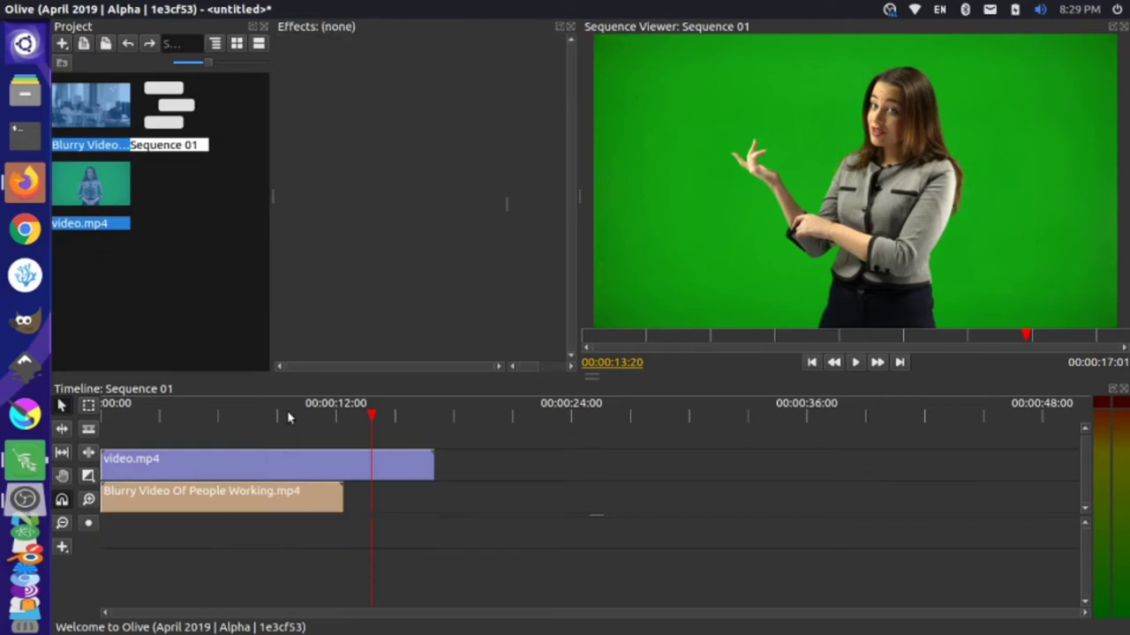
Preview the sequence from the start.
drag(288, 417, 99, 431)
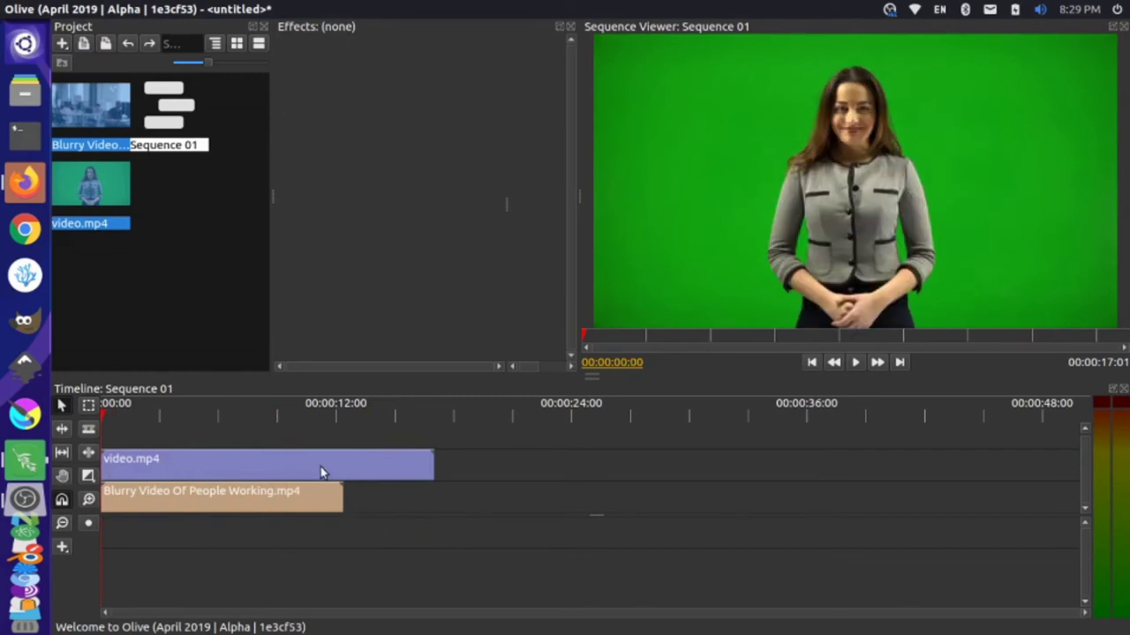
key(space)
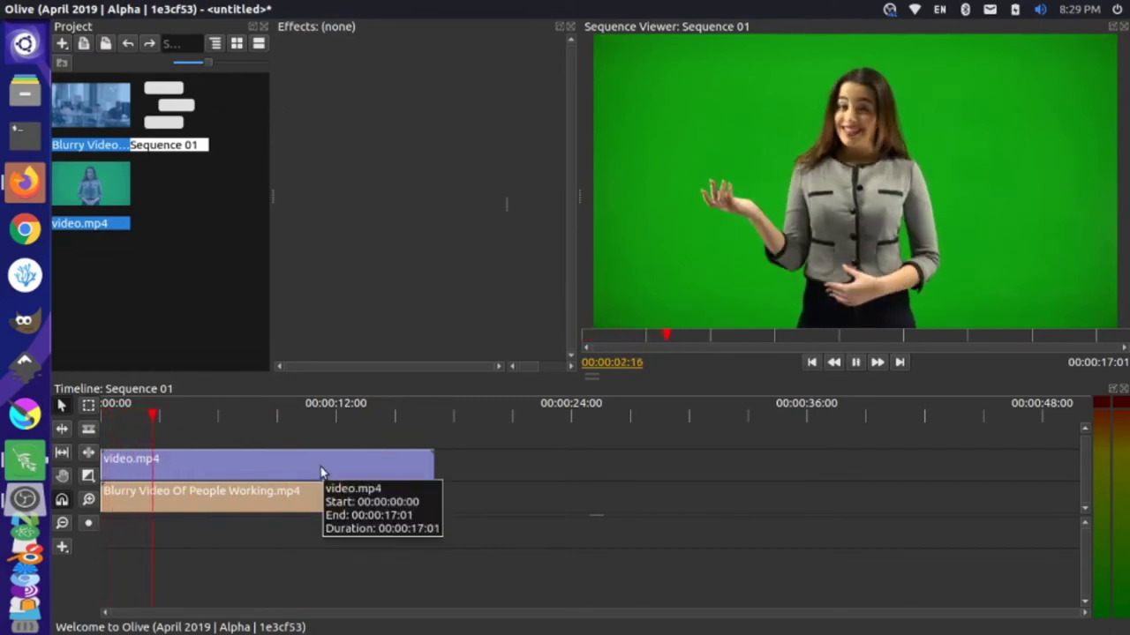
key(space)
Apply a Keying > Chroma Key effect to the video.mp4 clip.
click(281, 469)
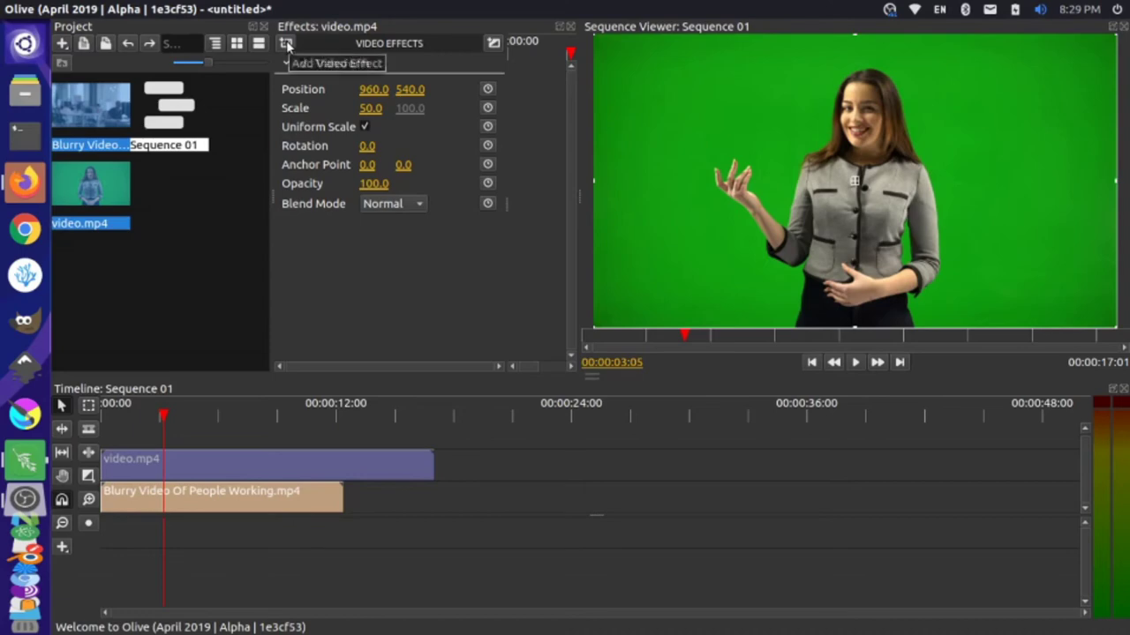
click(287, 45)
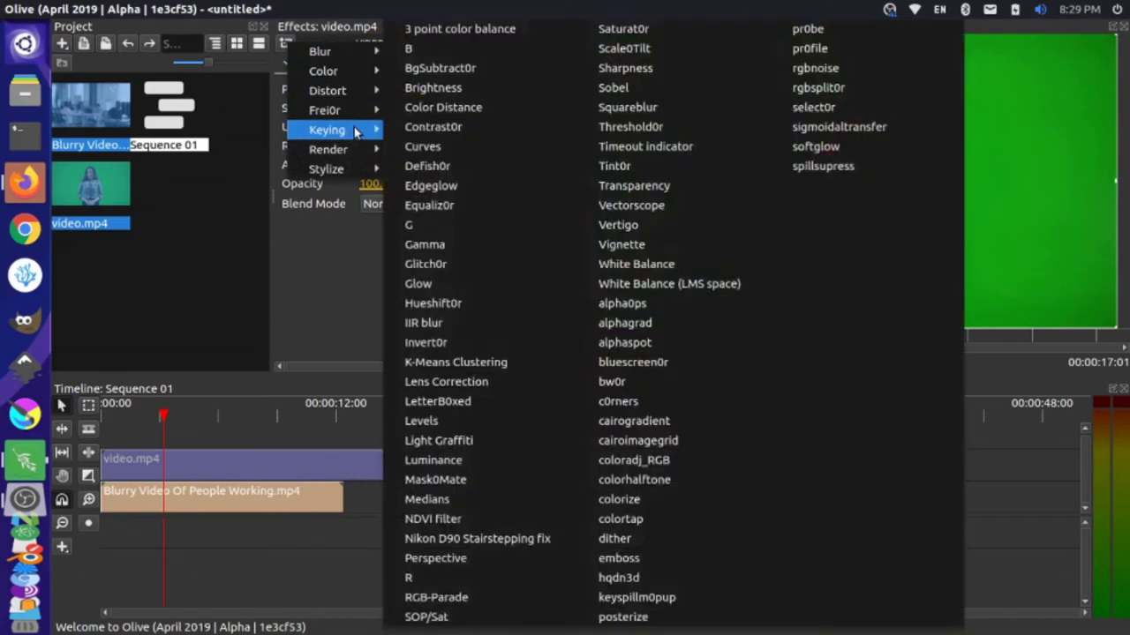
mouse_move(379, 132)
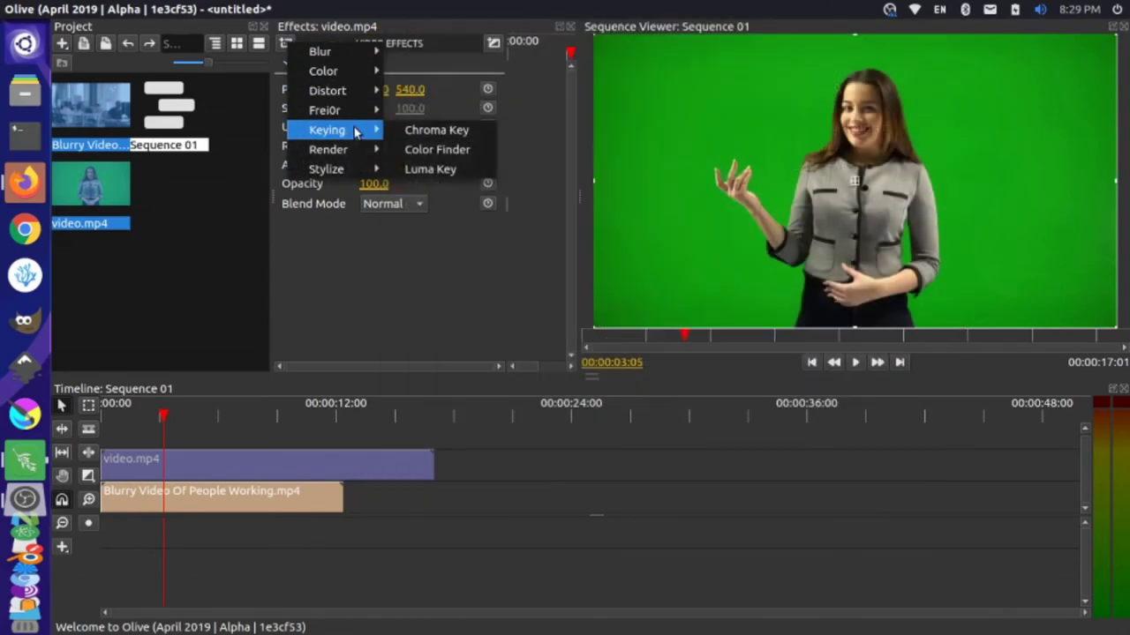
click(425, 133)
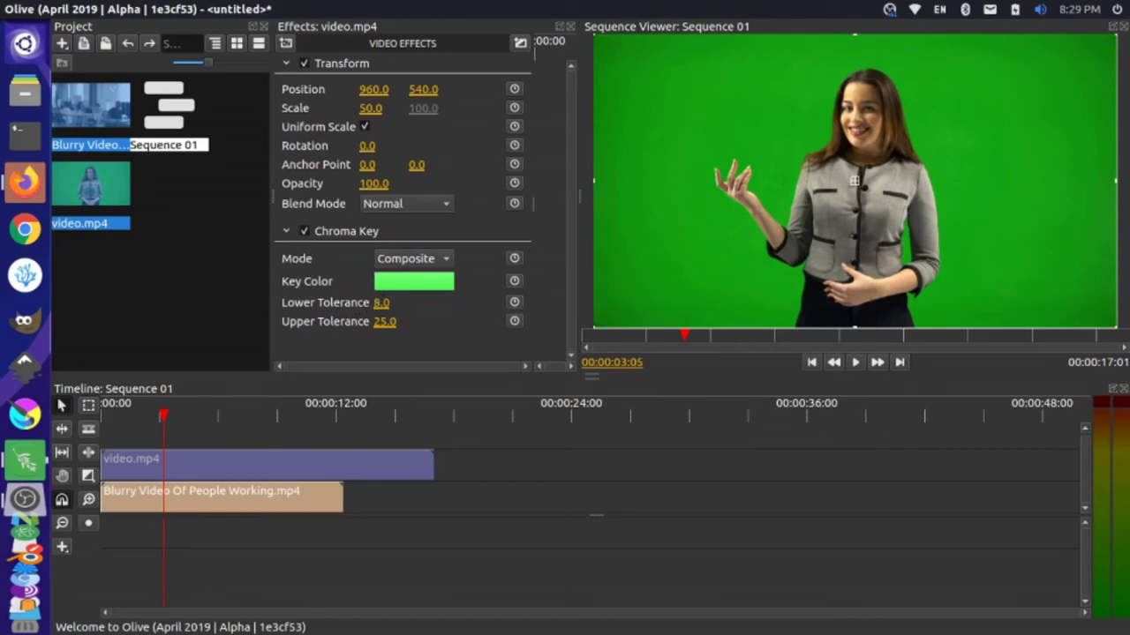
Raise Chroma Key Lower Tolerance while checking playback, then set it to exactly 55.
drag(380, 302, 409, 302)
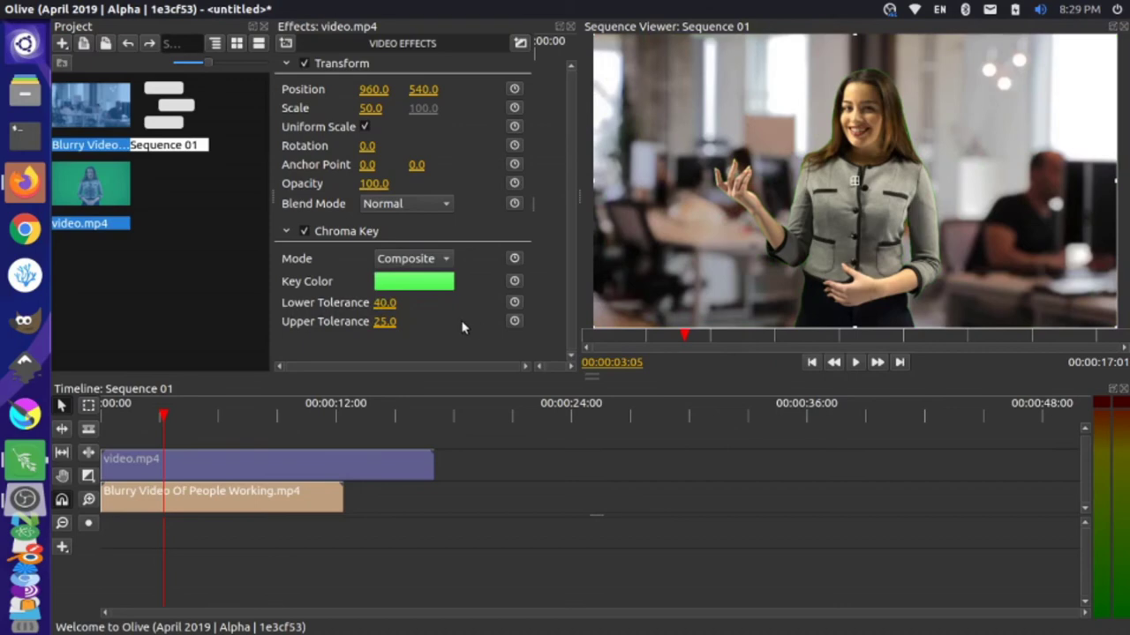
key(space)
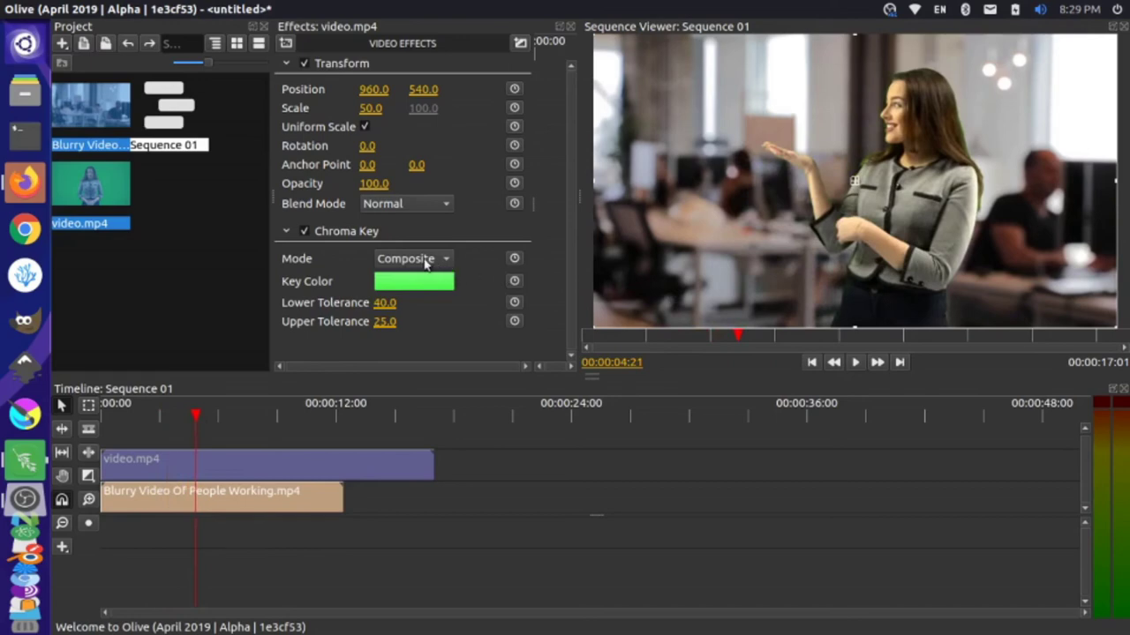
drag(378, 305, 384, 307)
click(384, 308)
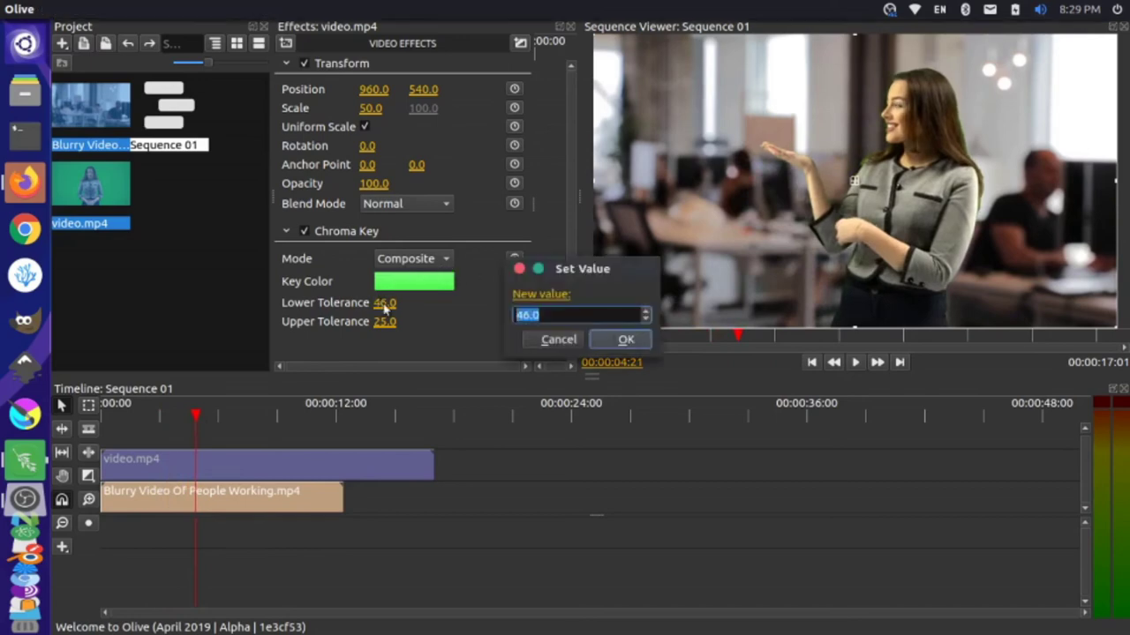
text(55)
key(Return)
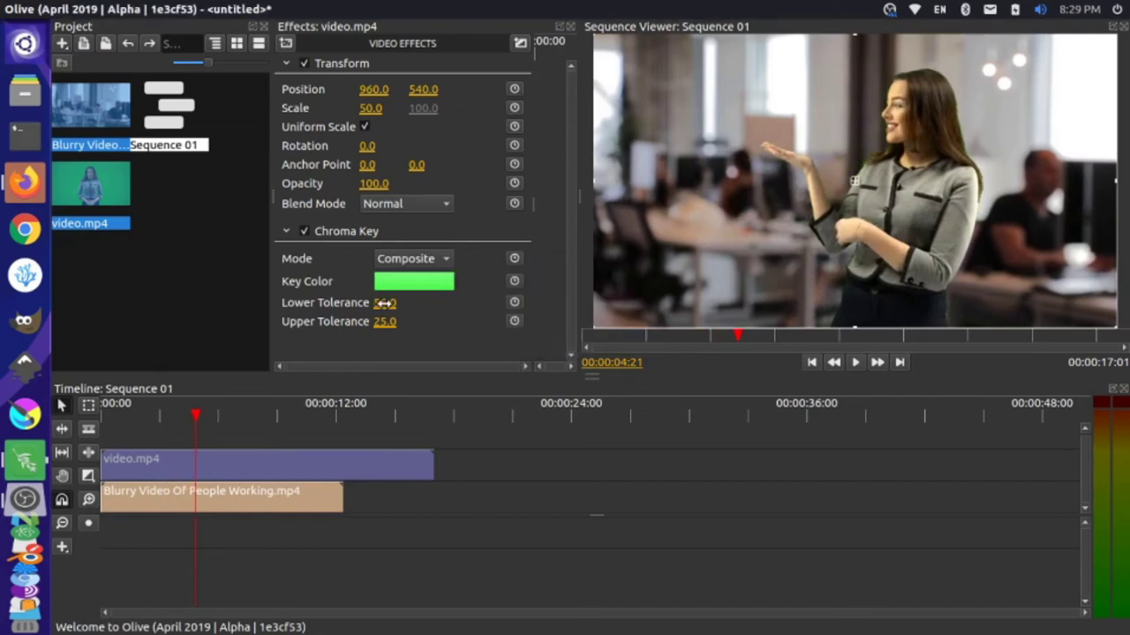
drag(159, 415, 88, 419)
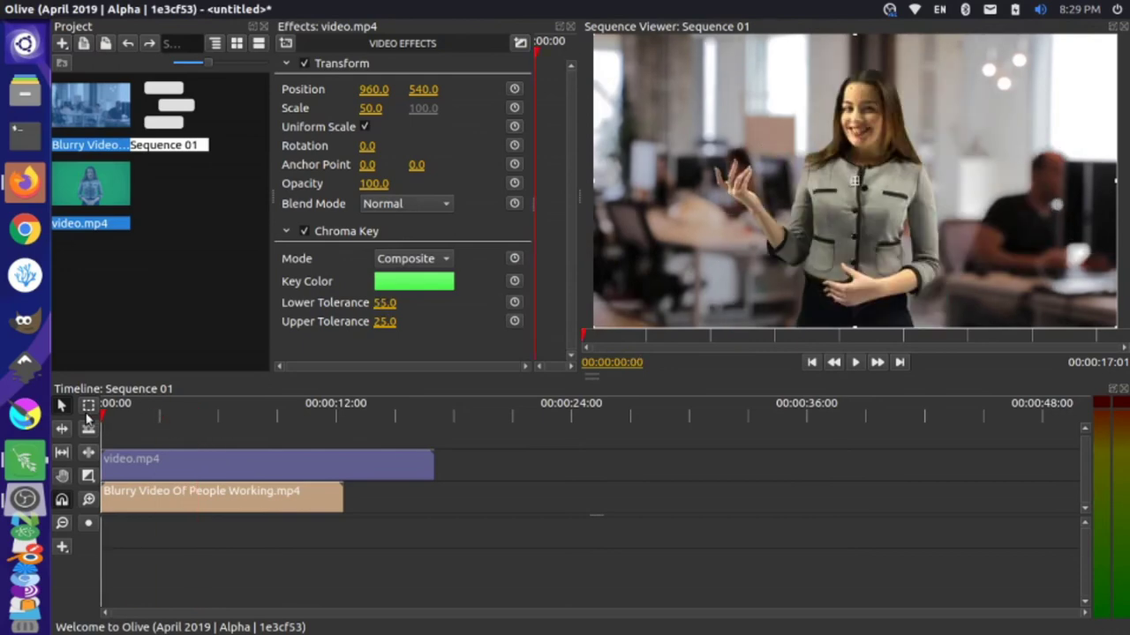
key(space)
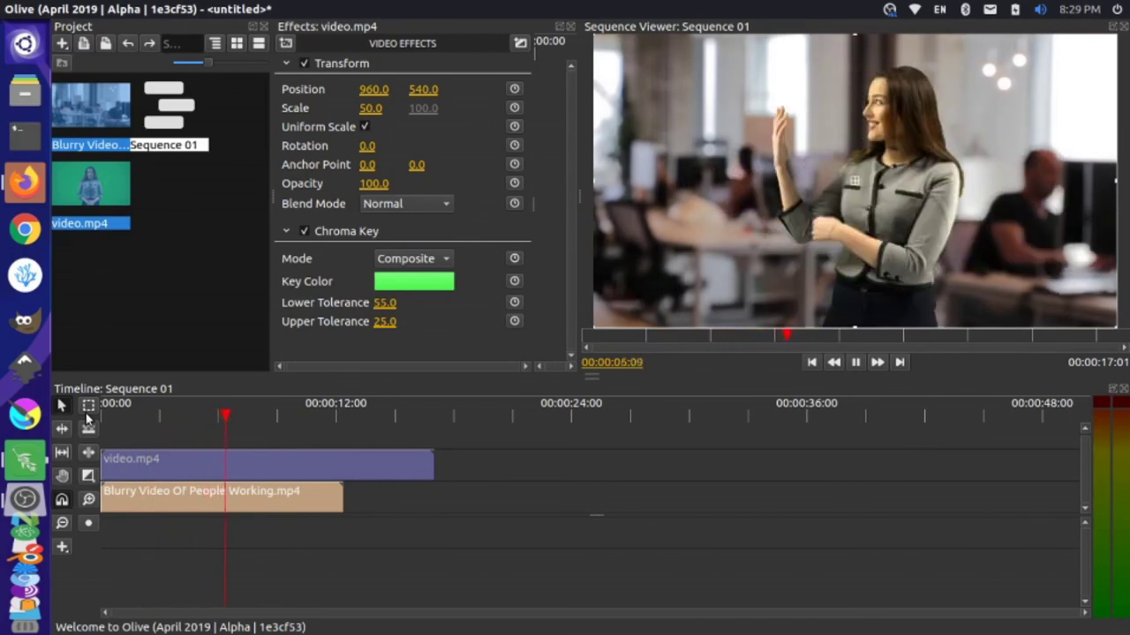
key(space)
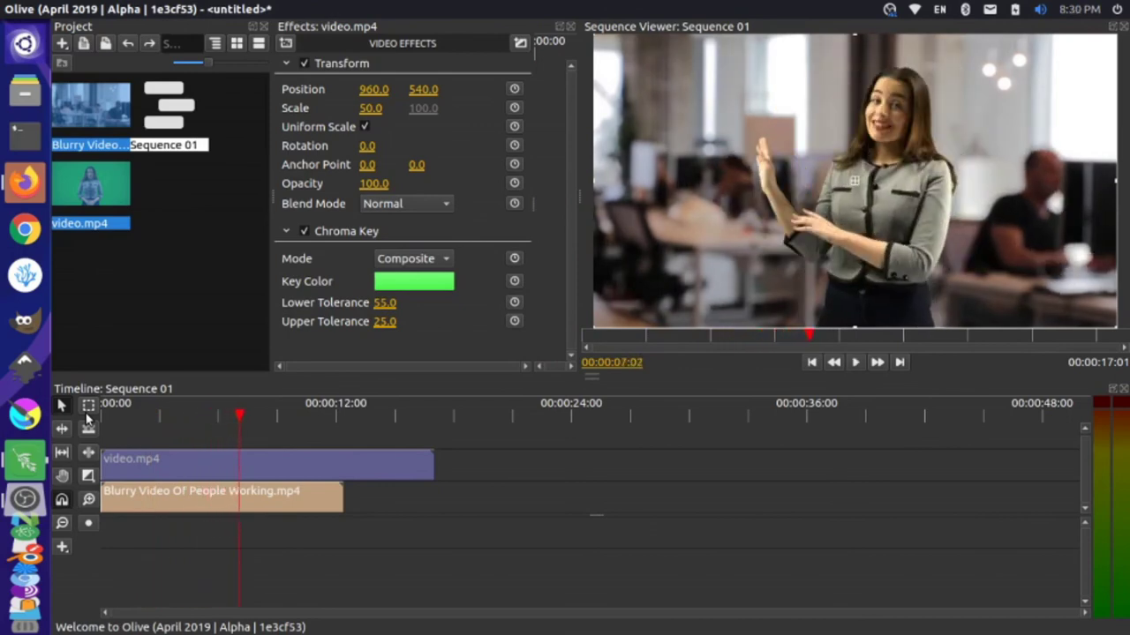